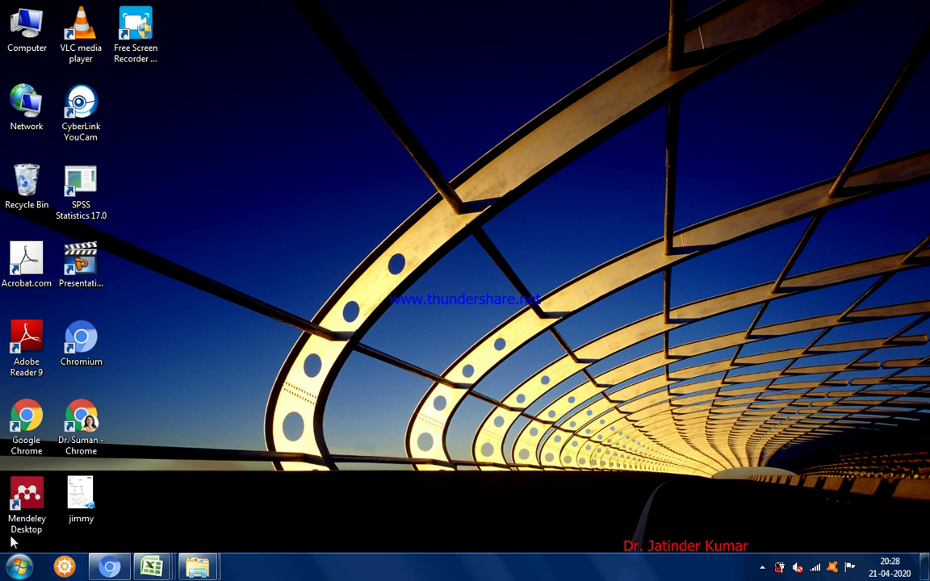
# Open Notepad and write "Presentationtube recorder" in a new note.
pyautogui.click(24, 569)
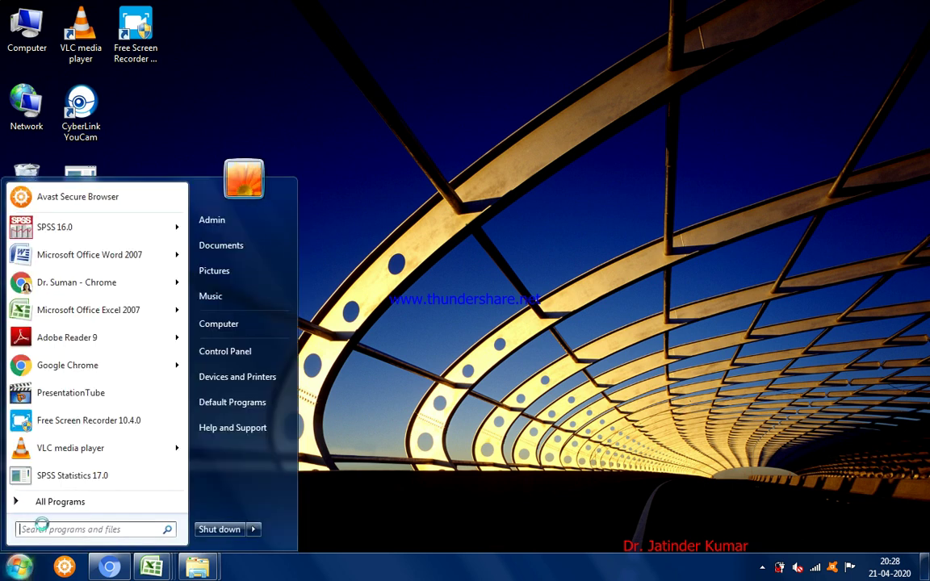
pyautogui.write('note')
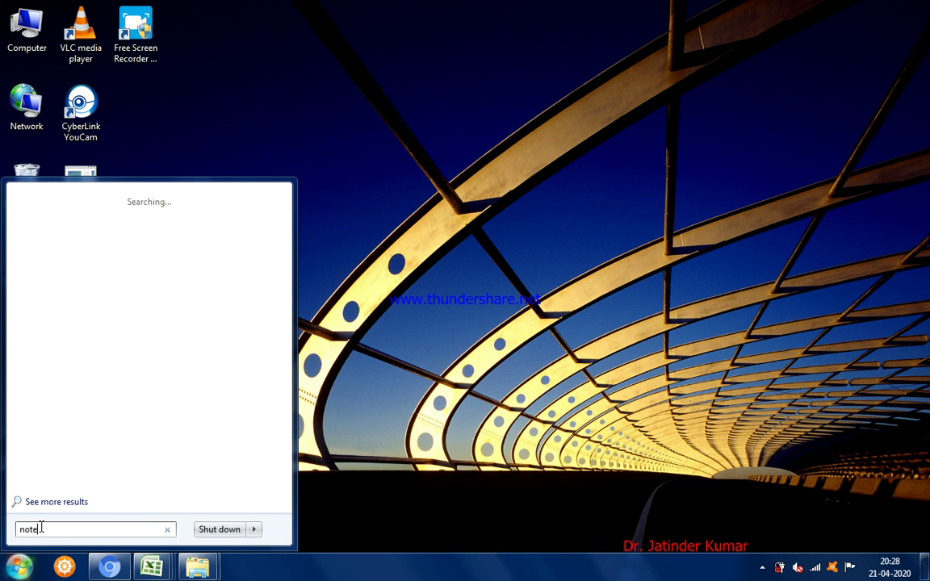
pyautogui.click(68, 232)
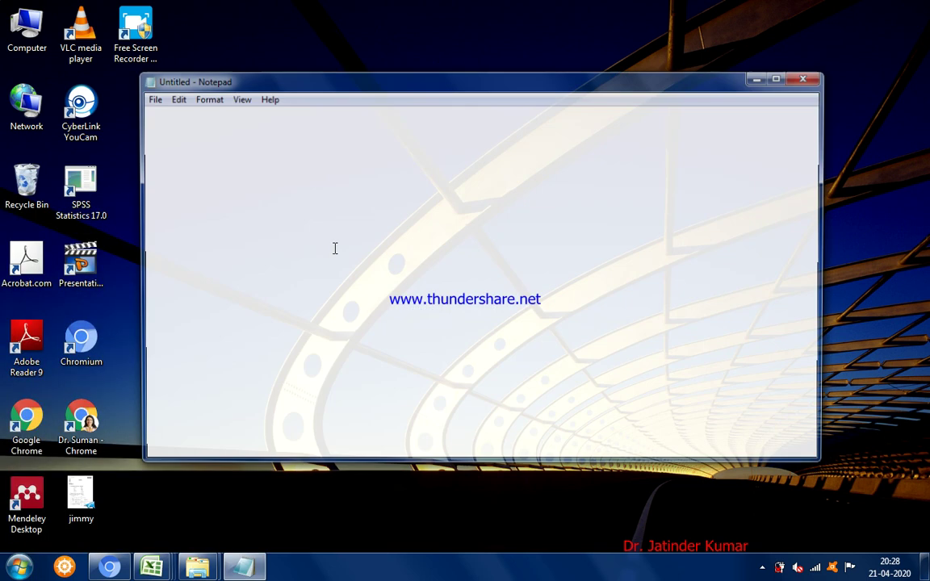
pyautogui.write('P')
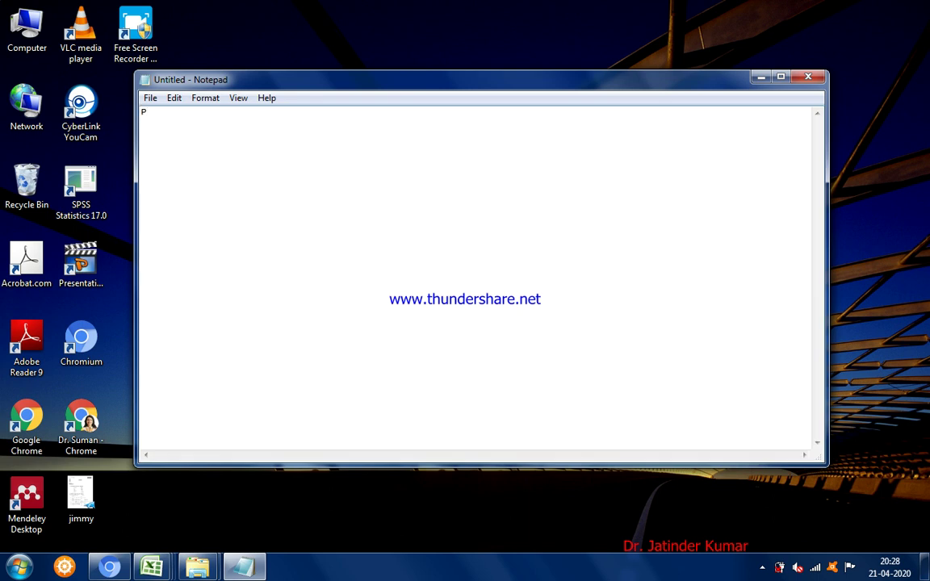
pyautogui.write('resentationtube')
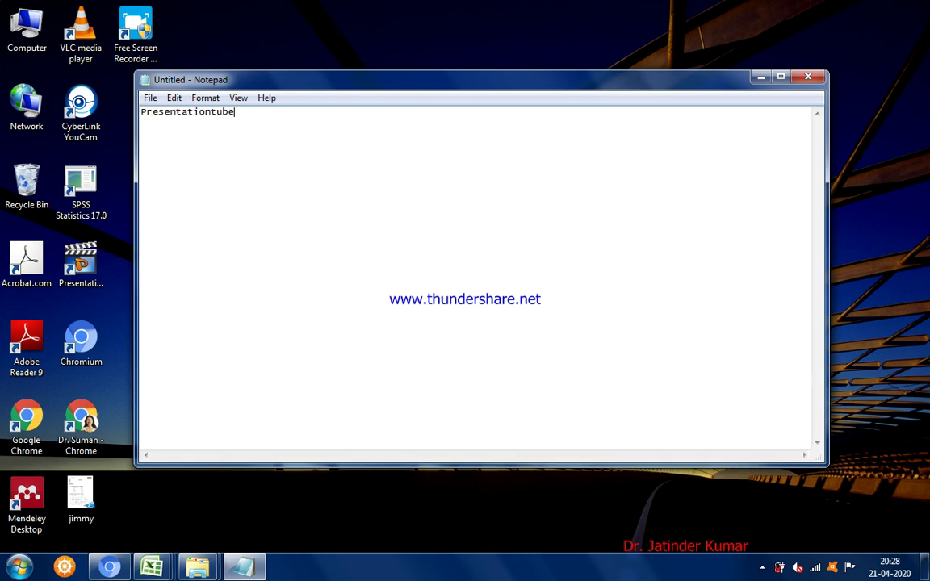
pyautogui.write(' recorder')
# Highlight the written recorder name, clear the selection, and close the note without saving it.
pyautogui.moveTo(293, 111); pyautogui.dragTo(141, 112)
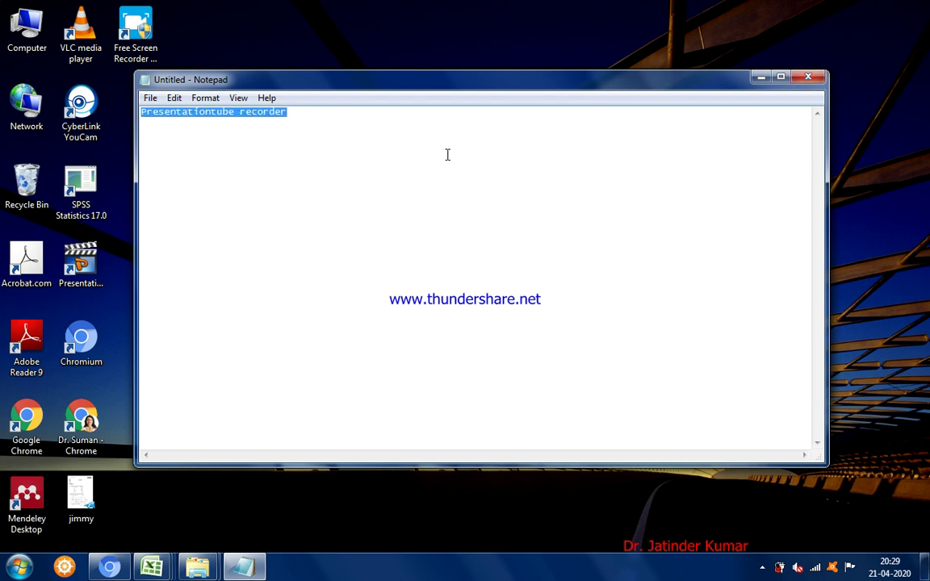
pyautogui.click(444, 114)
pyautogui.click(808, 77)
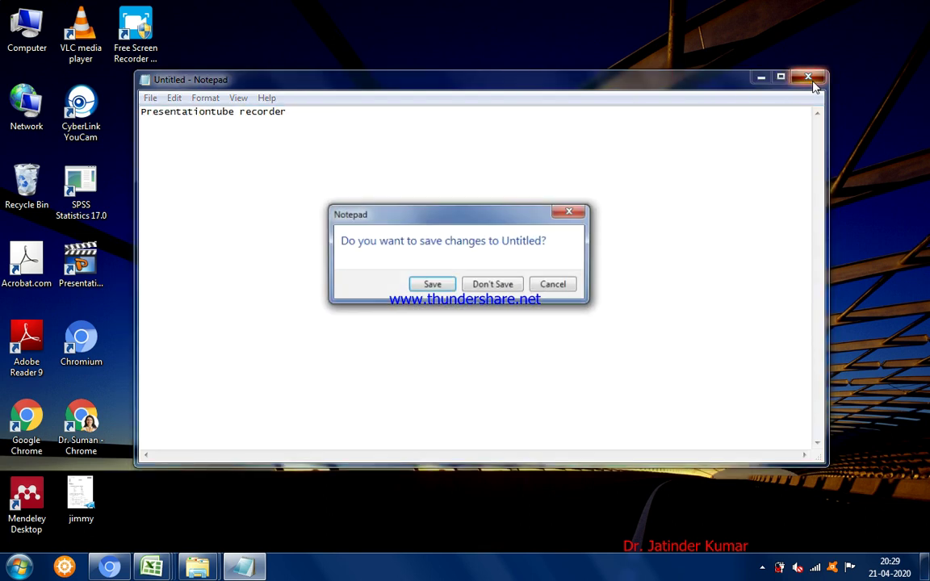
pyautogui.click(486, 284)
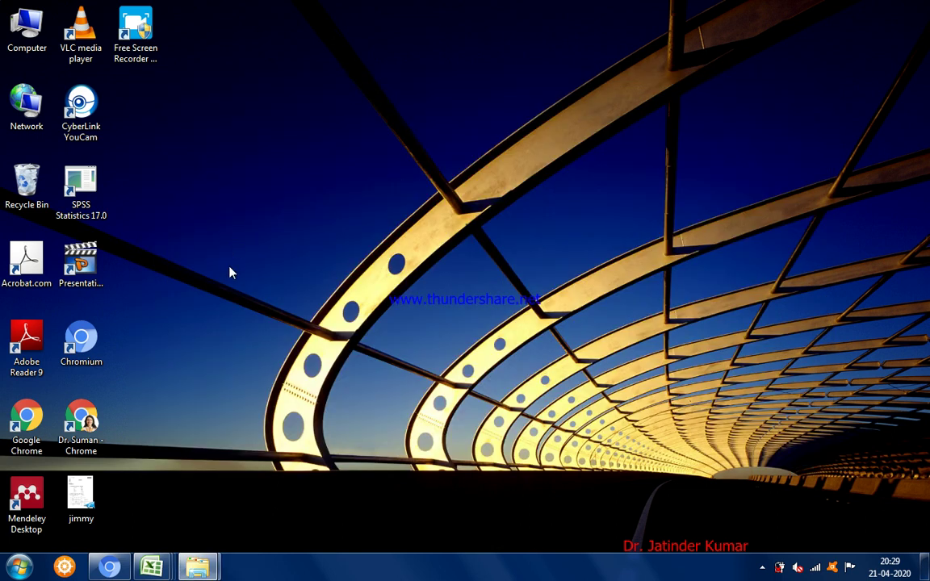
# Launch PresentationTube Recorder and import the PowerPoint file from the Documents library, letting scripts continue past any script errors.
pyautogui.click(81, 265)
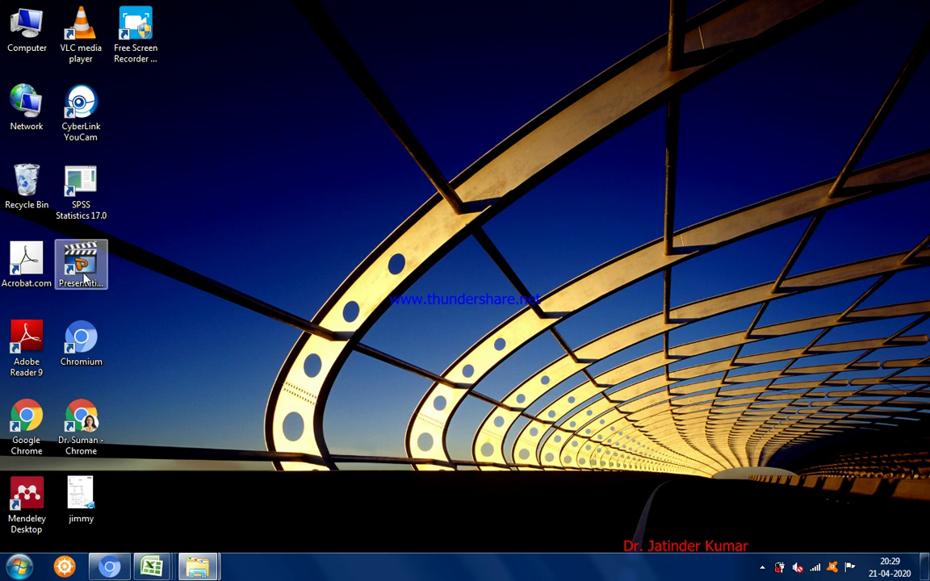
pyautogui.doubleClick(84, 276)
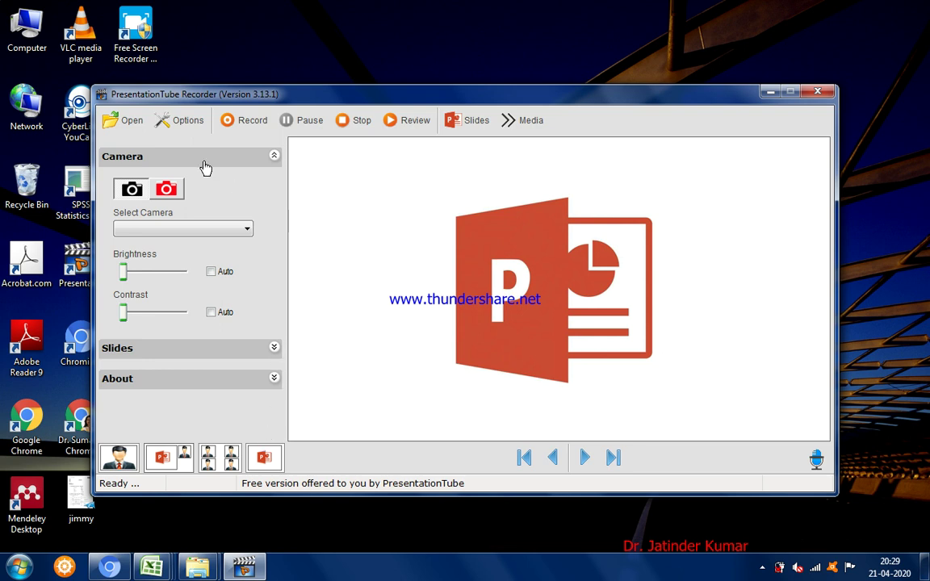
pyautogui.click(131, 123)
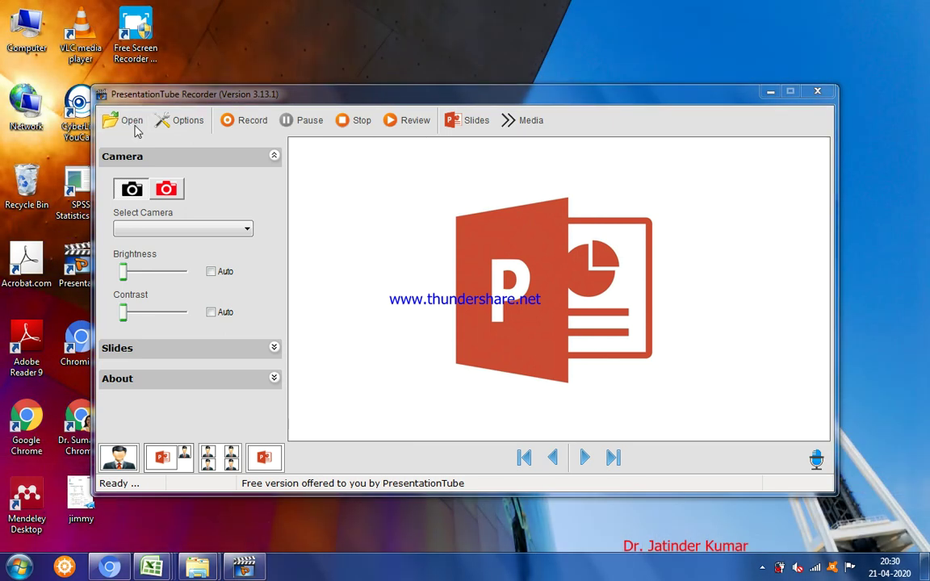
pyautogui.click(132, 123)
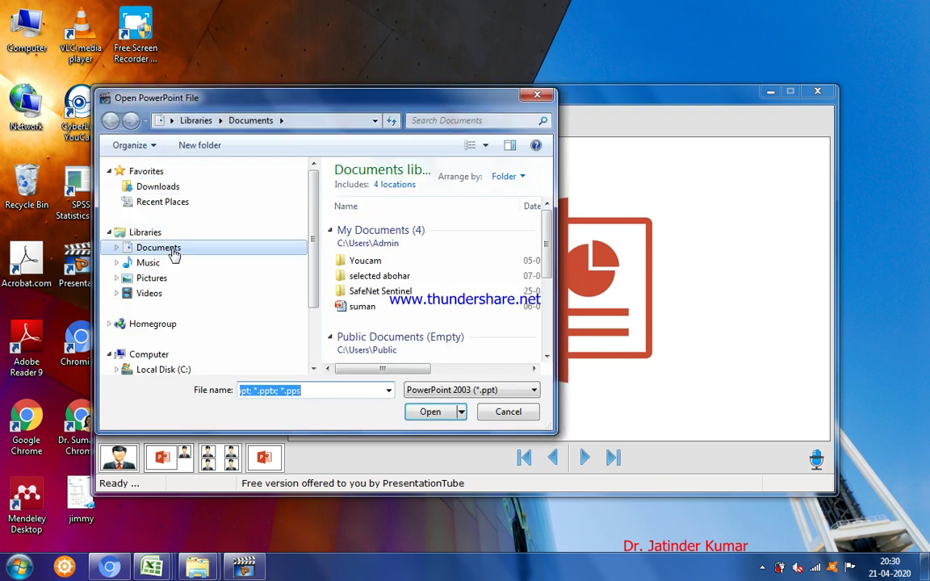
pyautogui.click(360, 307)
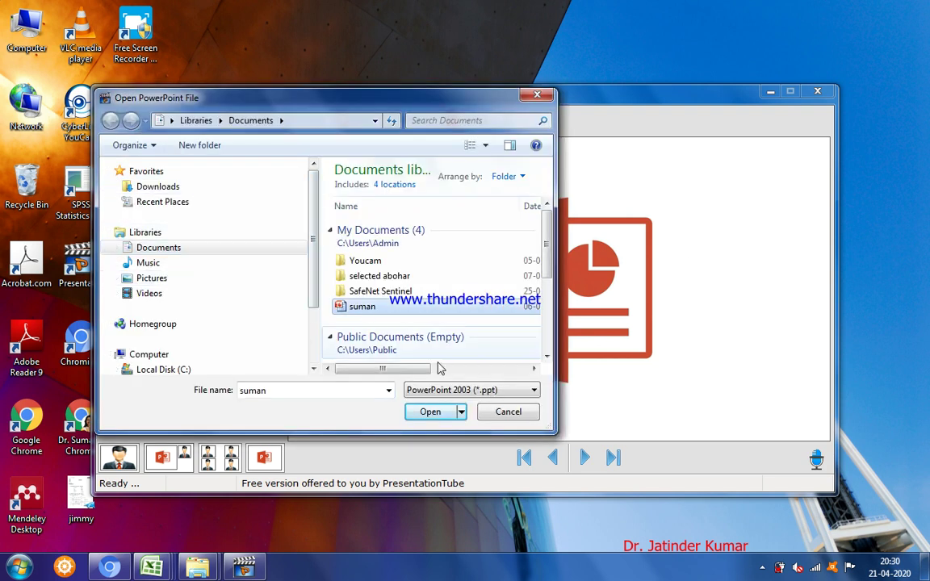
pyautogui.click(432, 412)
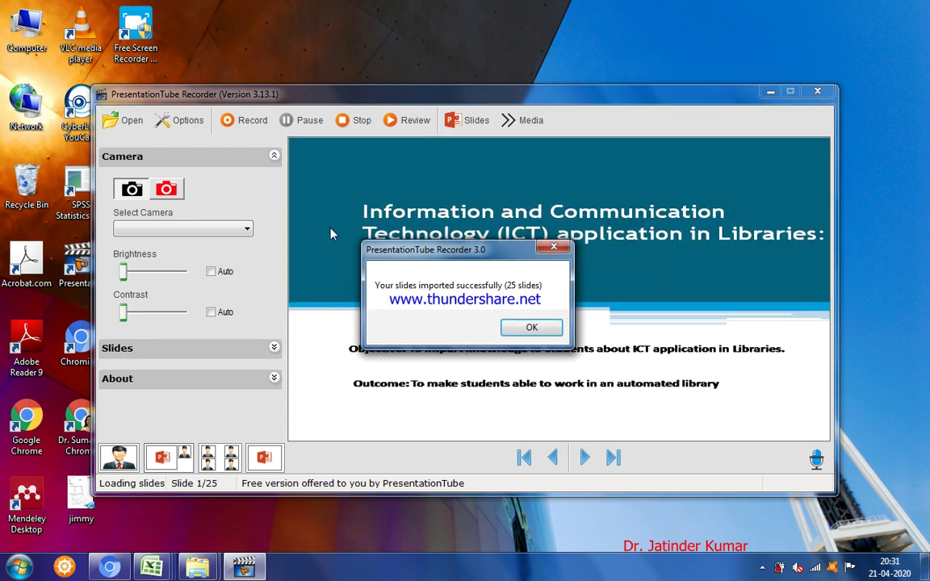
pyautogui.click(532, 332)
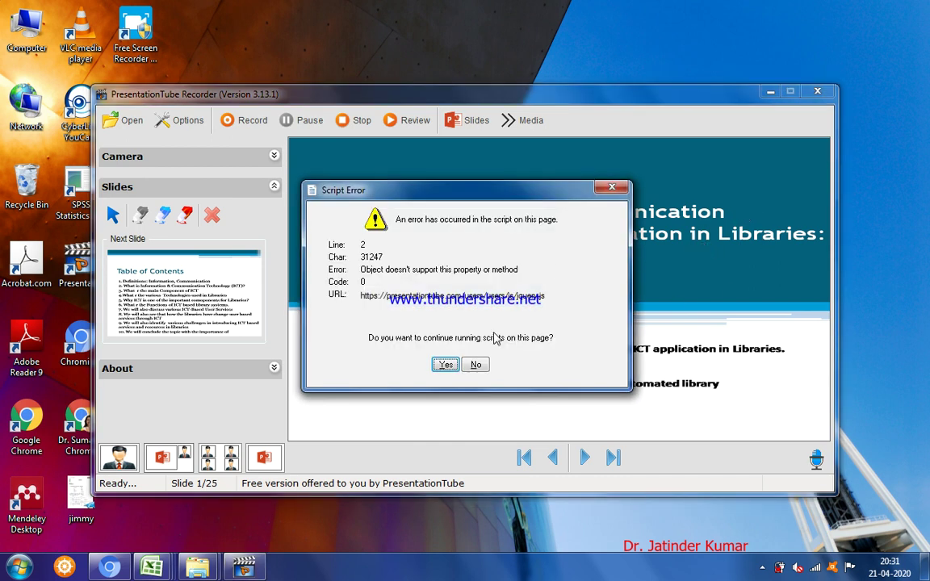
pyautogui.click(445, 365)
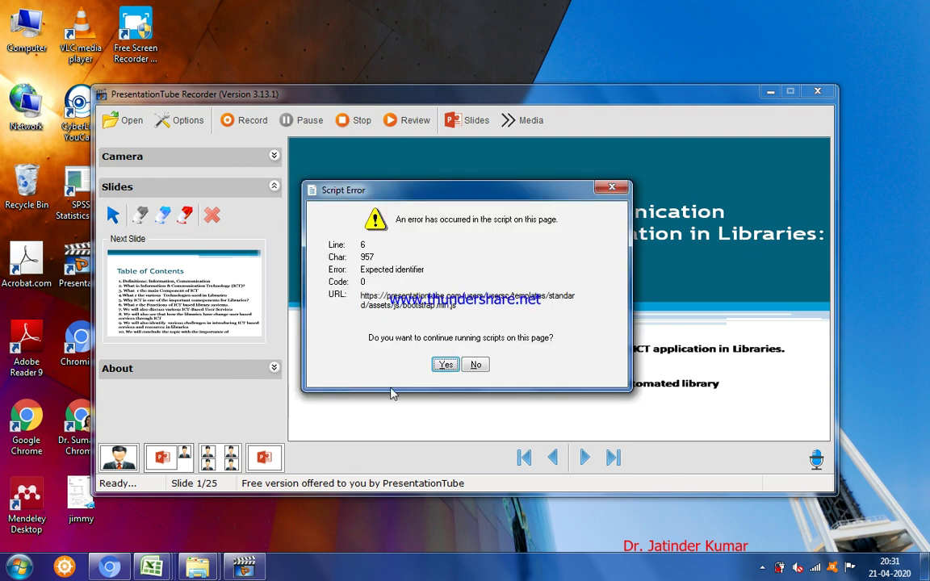
pyautogui.click(446, 366)
pyautogui.click(450, 366)
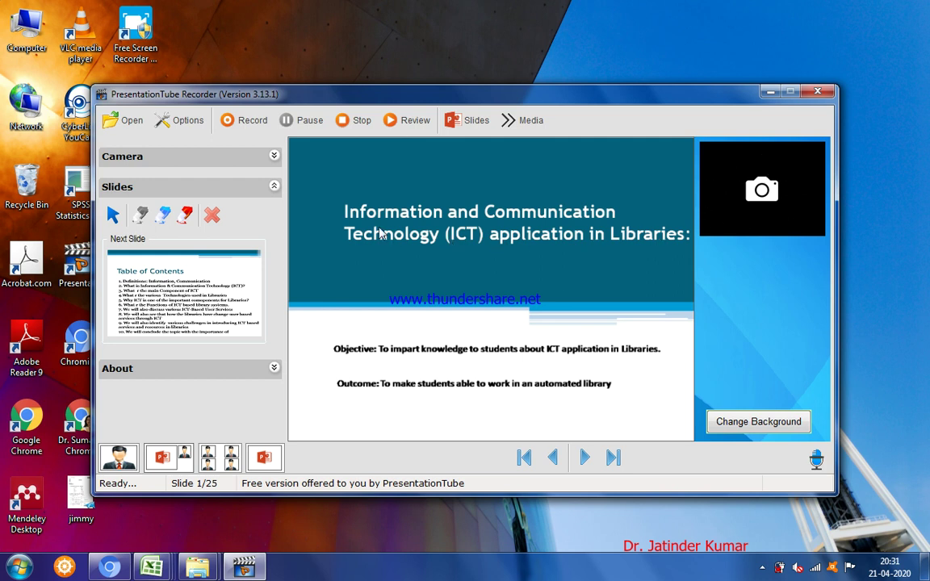
# Turn on the webcam beside the slides and start recording, letting scripts continue past the script errors.
pyautogui.click(272, 156)
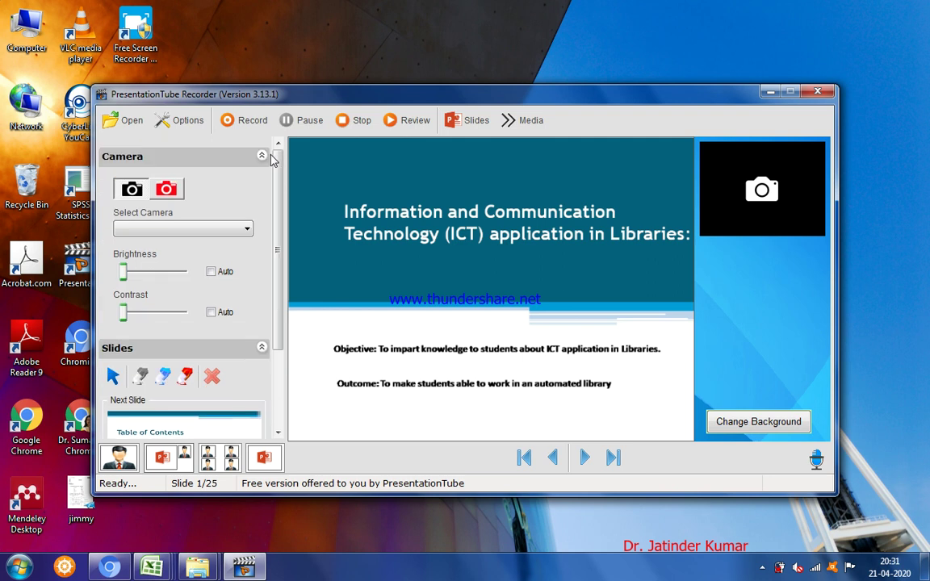
pyautogui.click(165, 192)
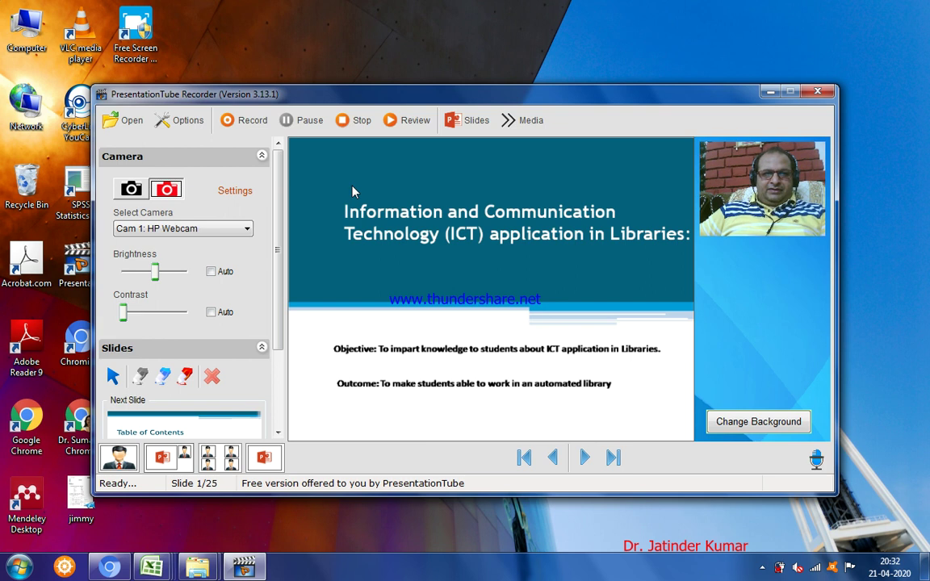
pyautogui.click(247, 130)
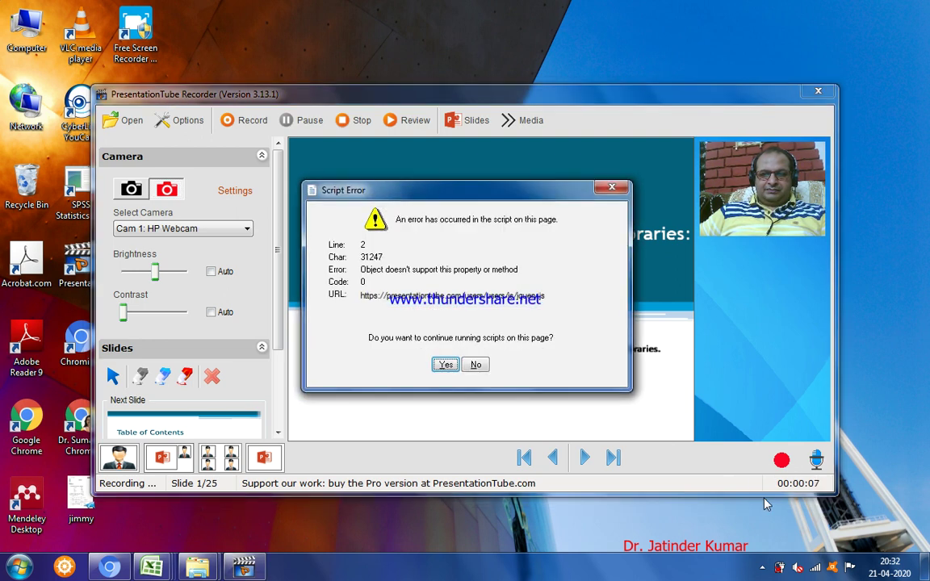
pyautogui.click(445, 362)
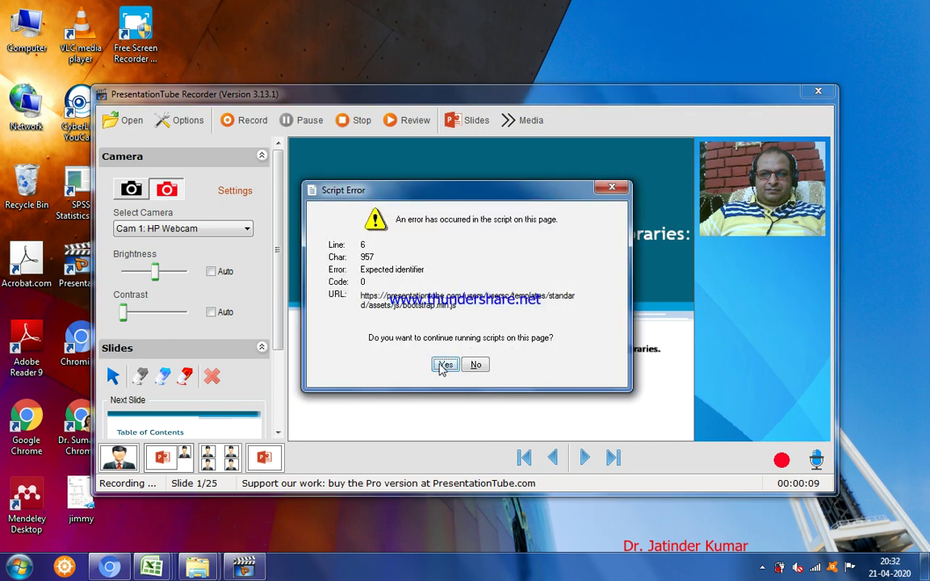
pyautogui.click(445, 362)
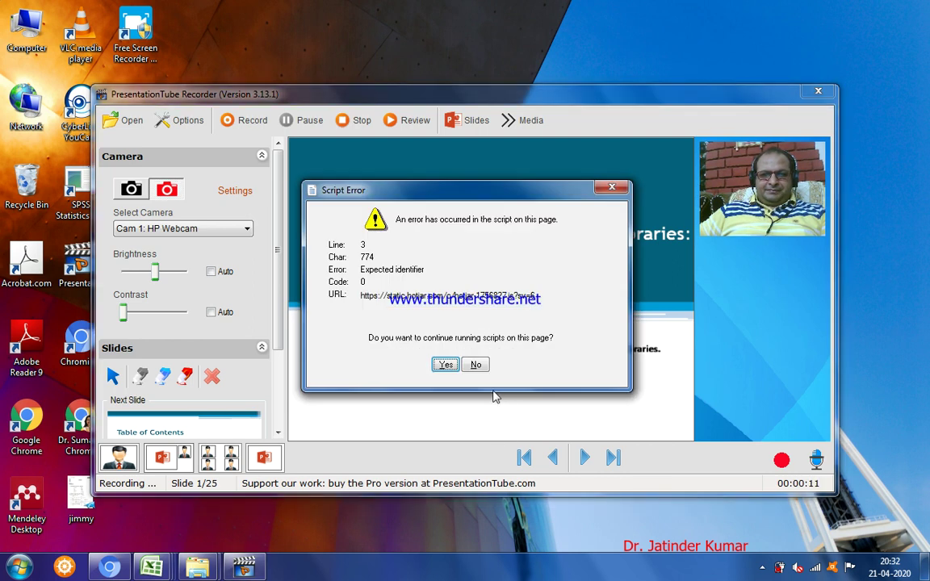
pyautogui.click(443, 364)
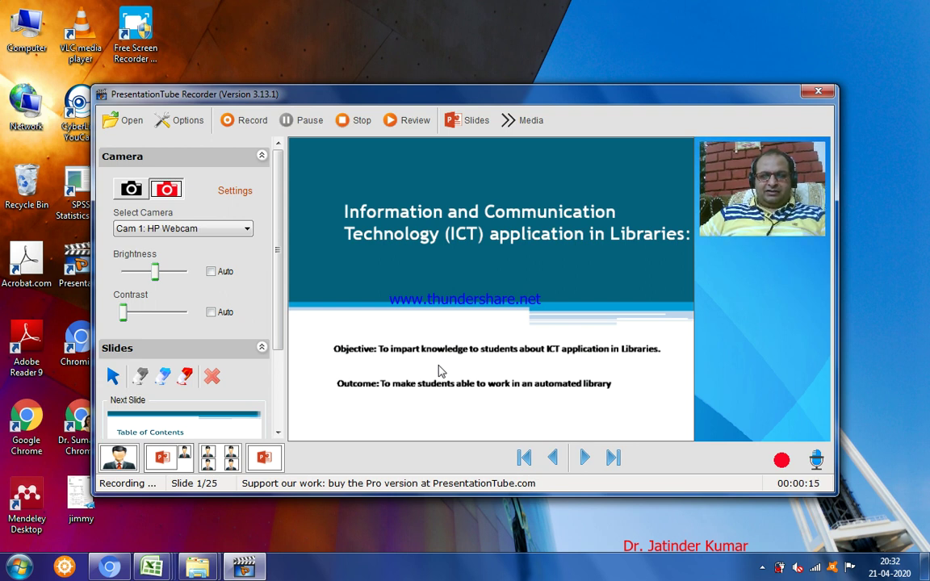
# Advance the recorded presentation slide by slide from the title slide to slide 6, "Component of ICT".
pyautogui.click(585, 458)
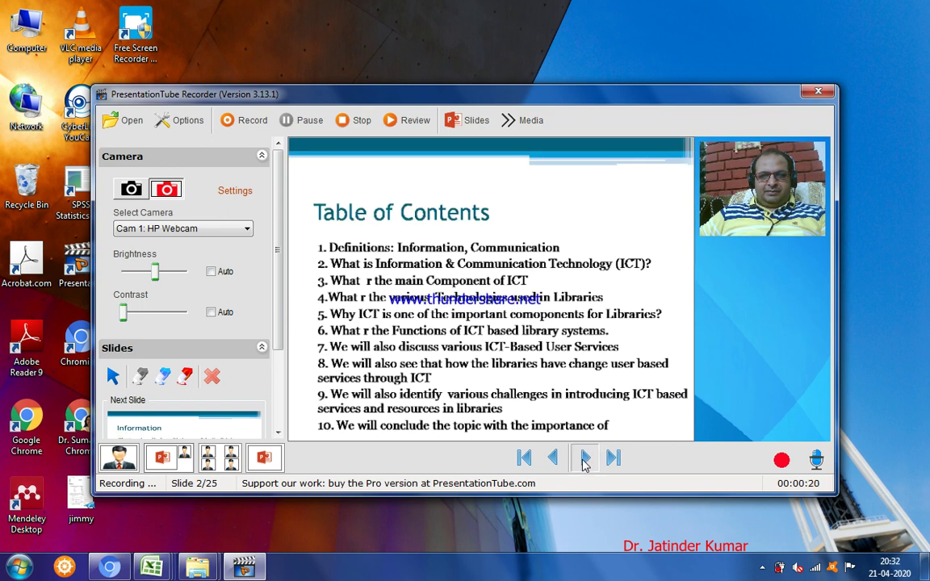
pyautogui.click(584, 458)
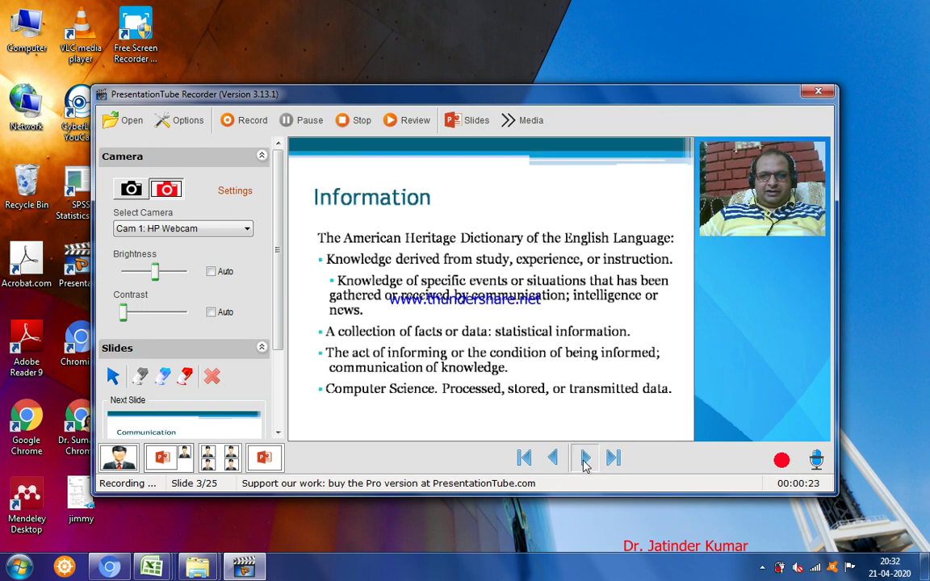
pyautogui.click(585, 459)
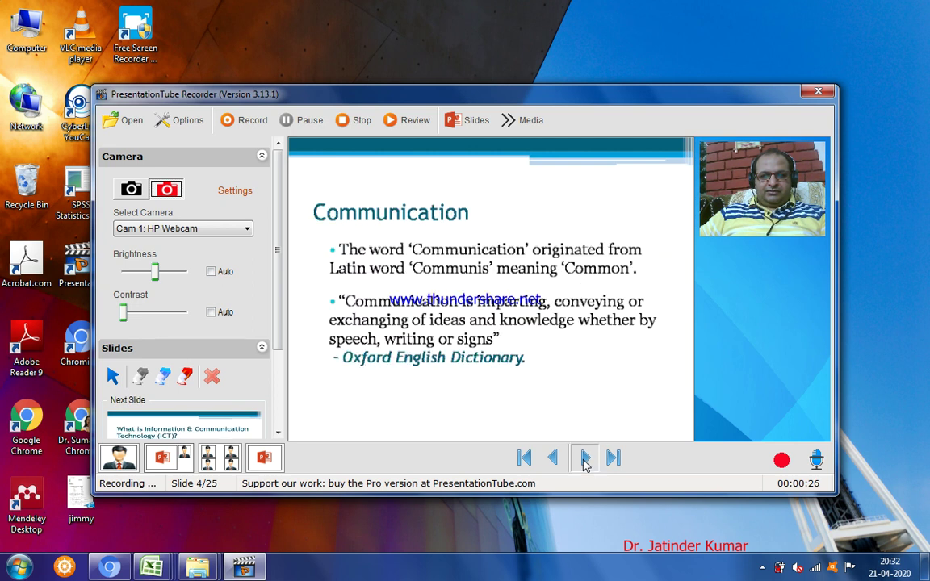
pyautogui.click(584, 458)
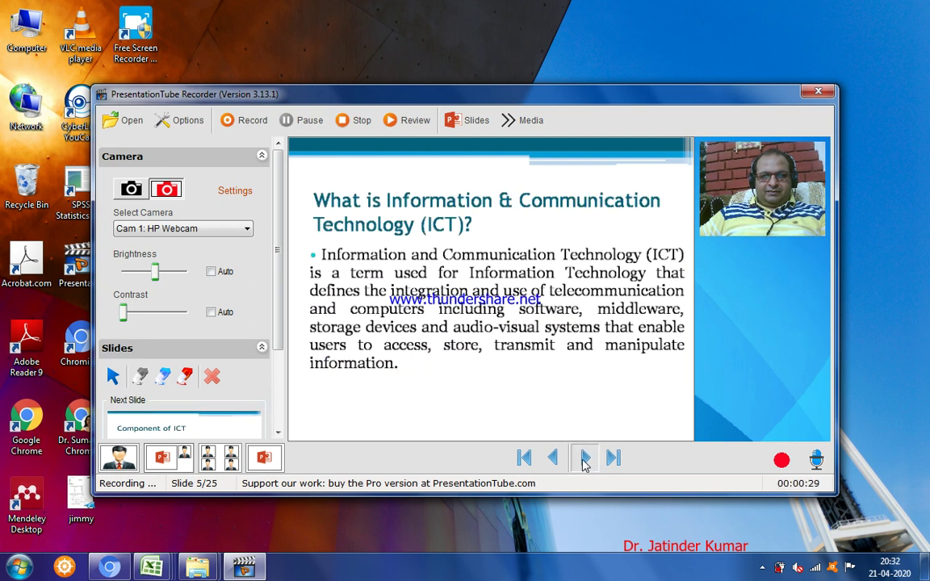
pyautogui.press('Right')
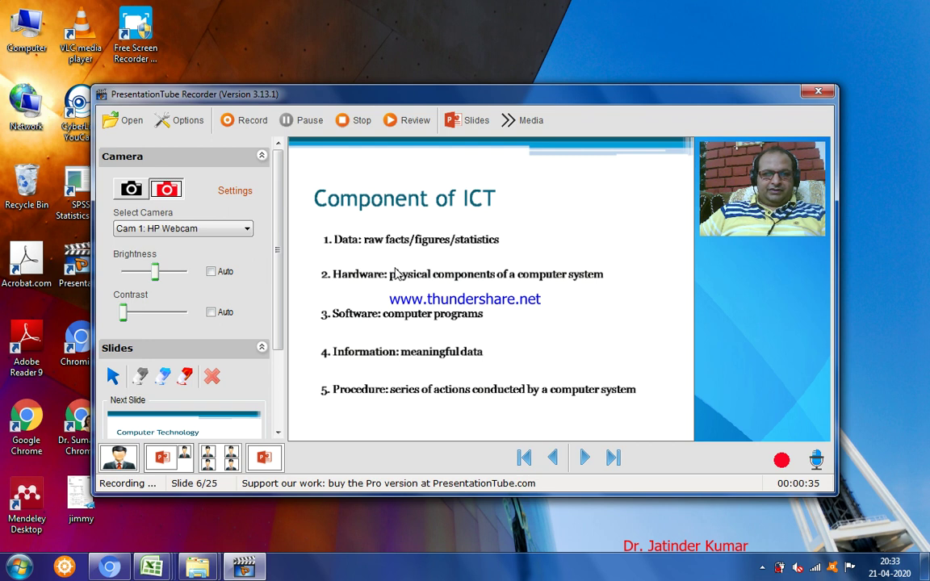
# Reveal the additional media tools and switch the recording from the slides to a blank Write page.
pyautogui.click(522, 127)
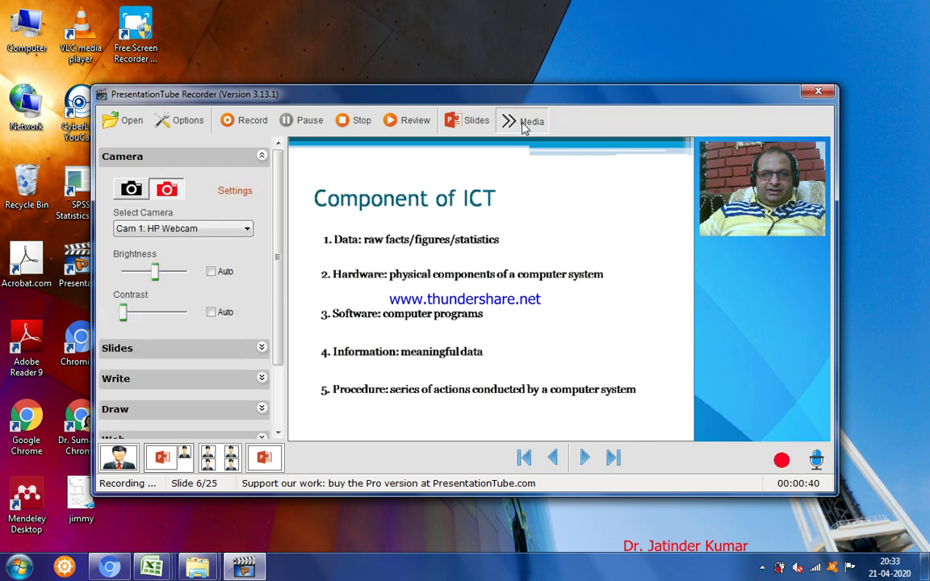
pyautogui.click(522, 125)
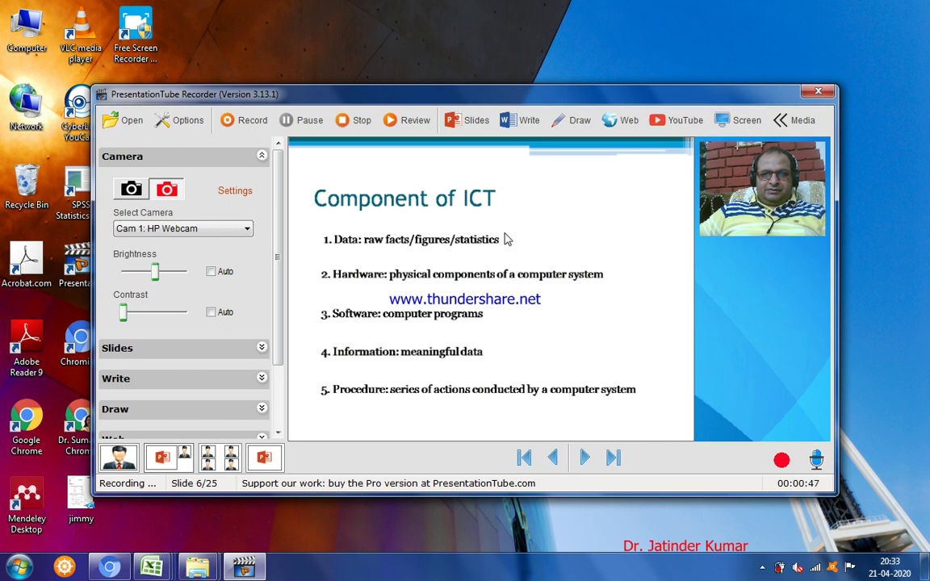
pyautogui.click(516, 121)
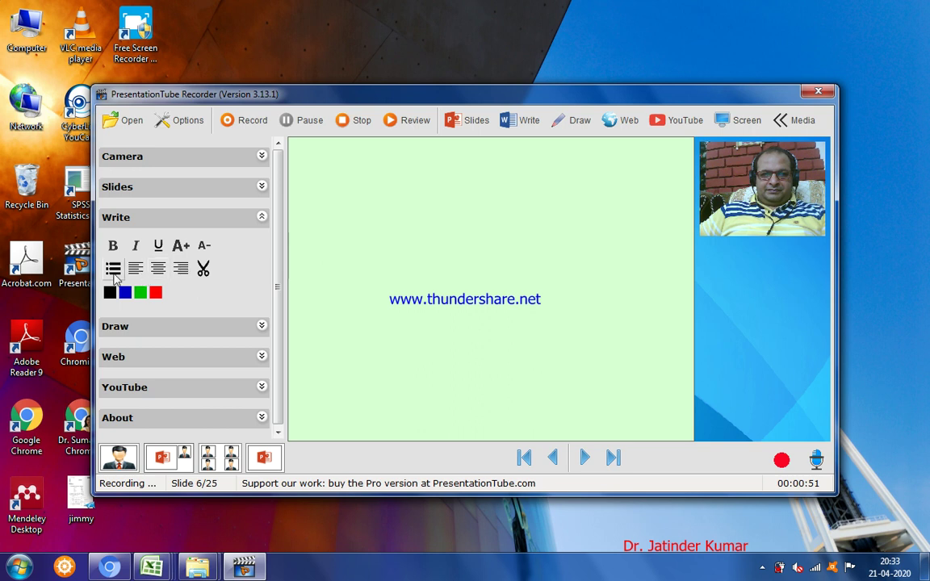
# Start a bulleted list on the Write page with the question "How ICT is important to libraries?".
pyautogui.click(114, 270)
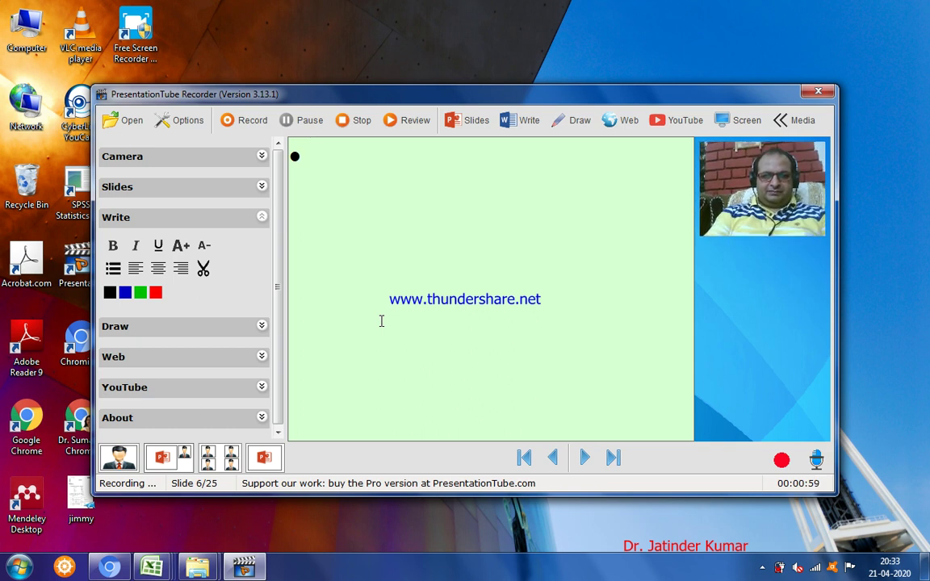
pyautogui.write('HO')
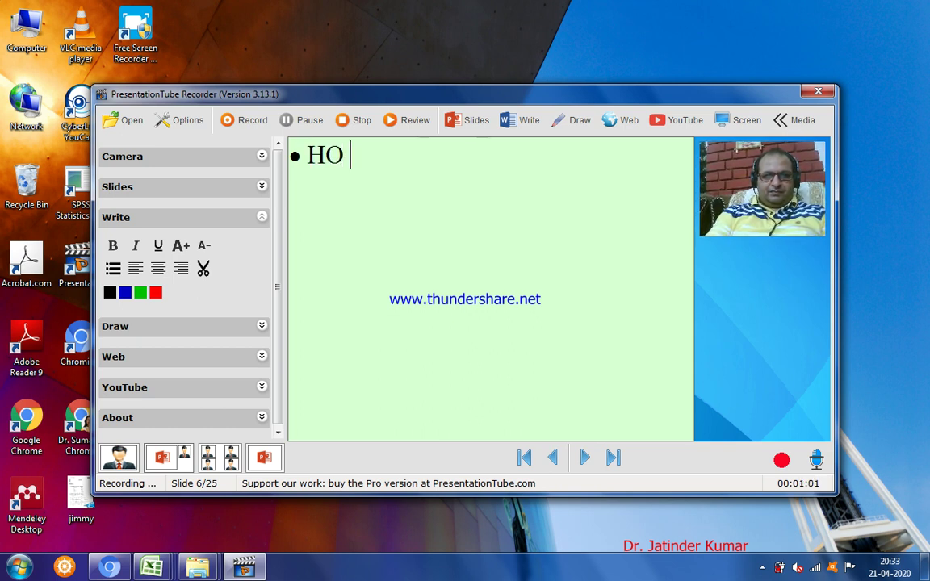
pyautogui.press('BackSpace')
pyautogui.write('ow ICT')
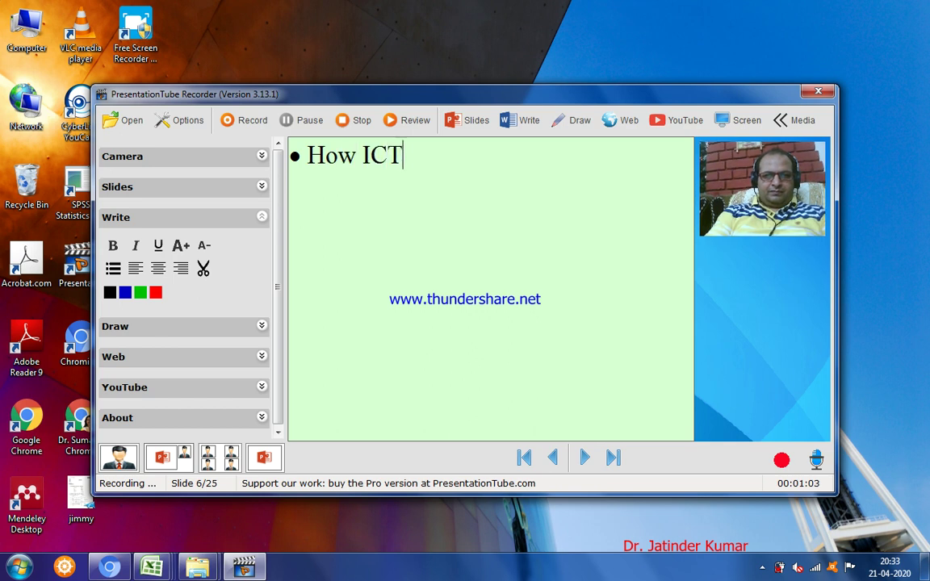
pyautogui.write(' is importa')
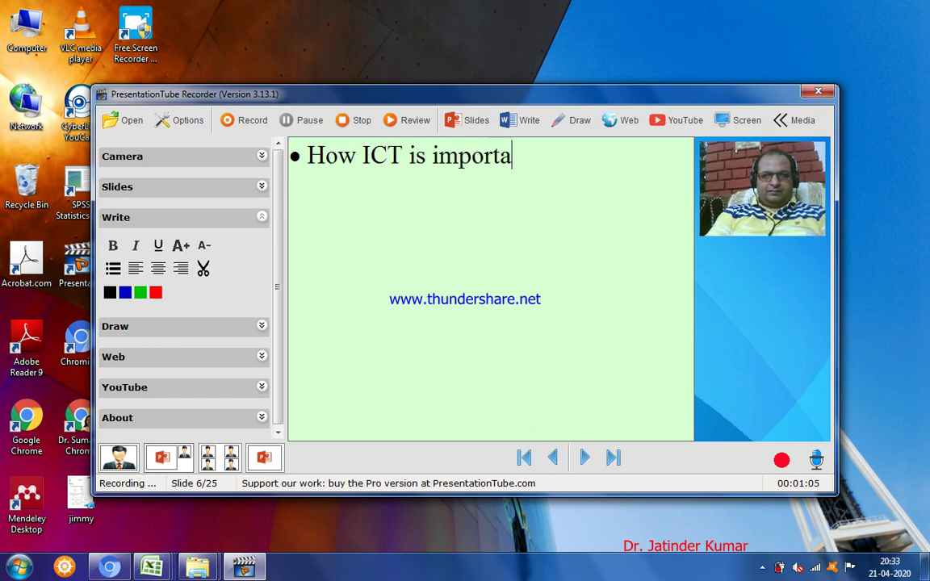
pyautogui.write('nt to lib')
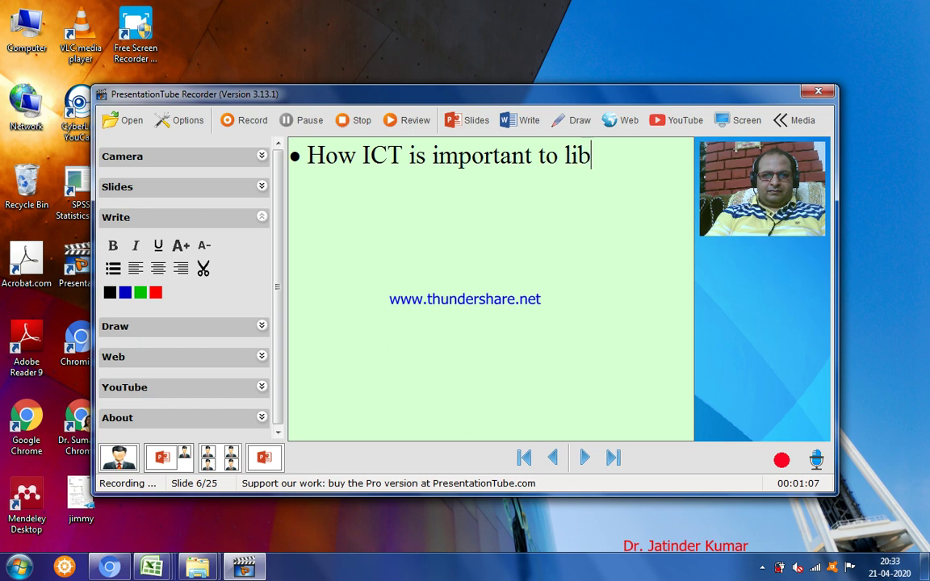
pyautogui.write('raries')
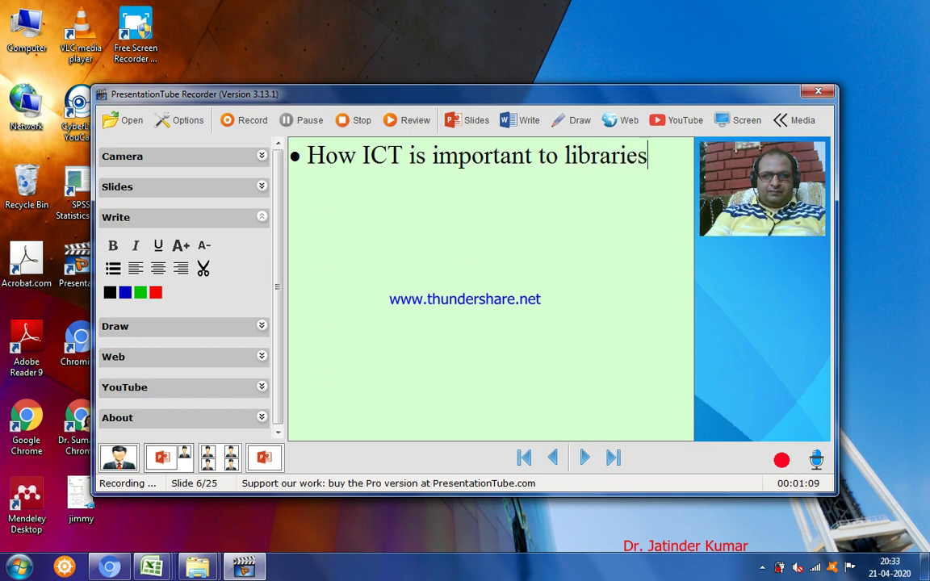
pyautogui.write('?')
# Add a second bullet reading "Explanin features of automated libraries." below the first question.
pyautogui.press('Return')
pyautogui.write('E')
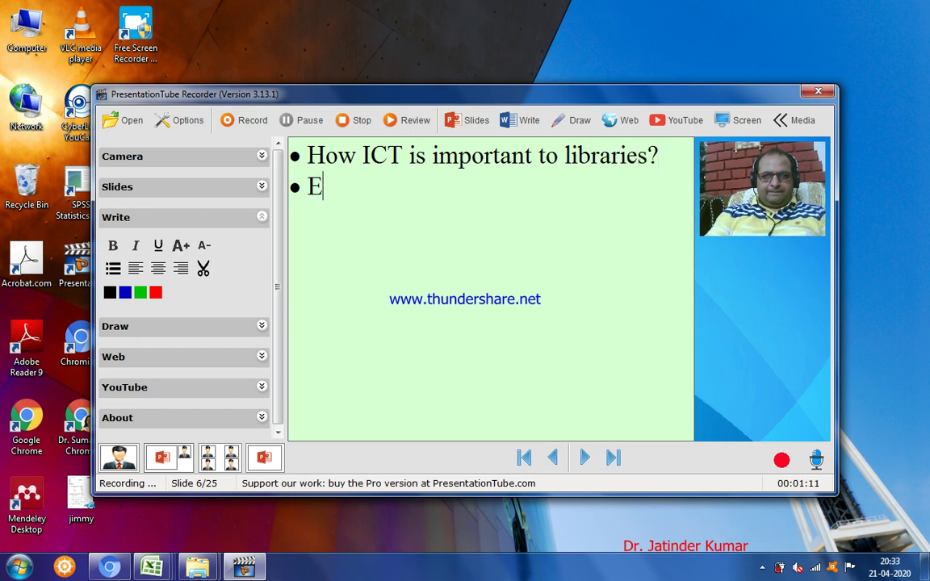
pyautogui.write('xplanin f')
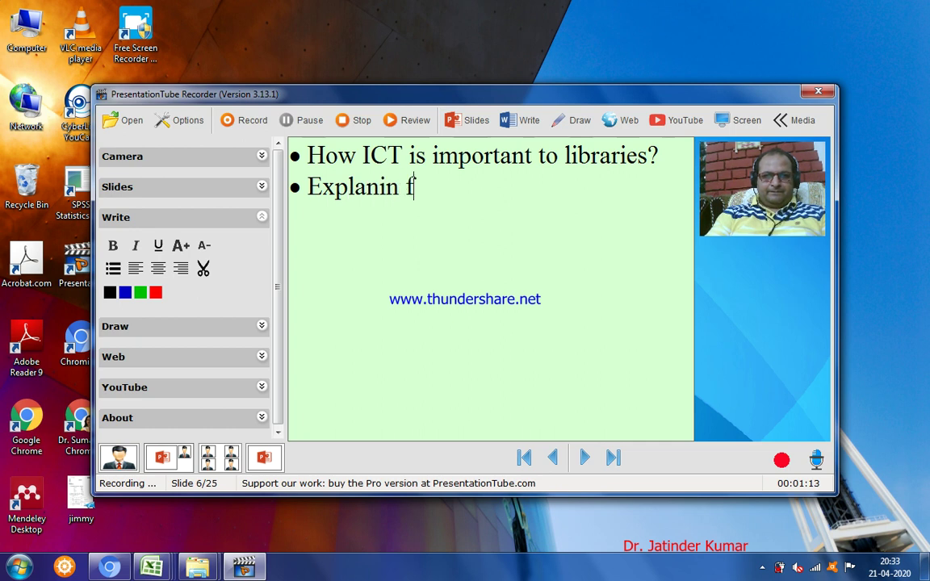
pyautogui.write('eatures of auto')
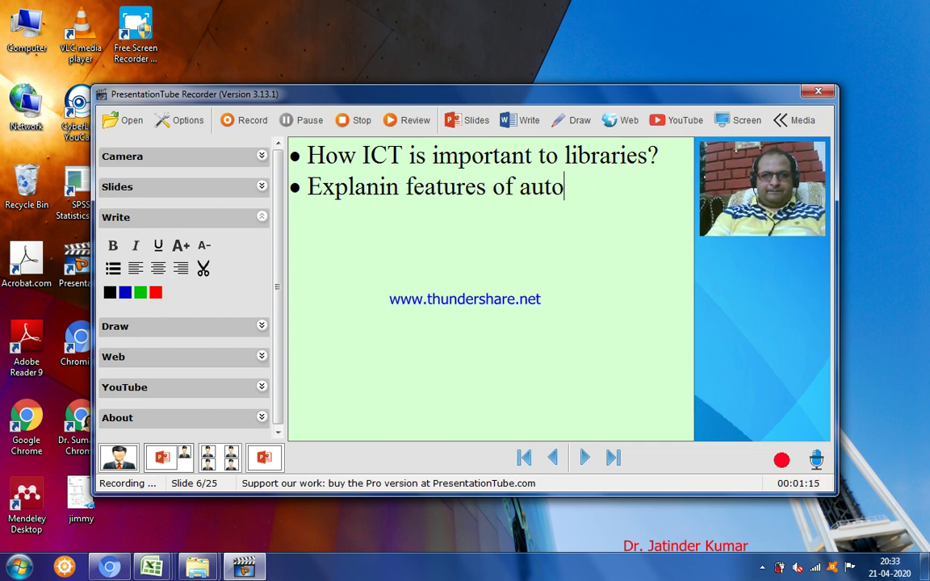
pyautogui.write('mated libraries')
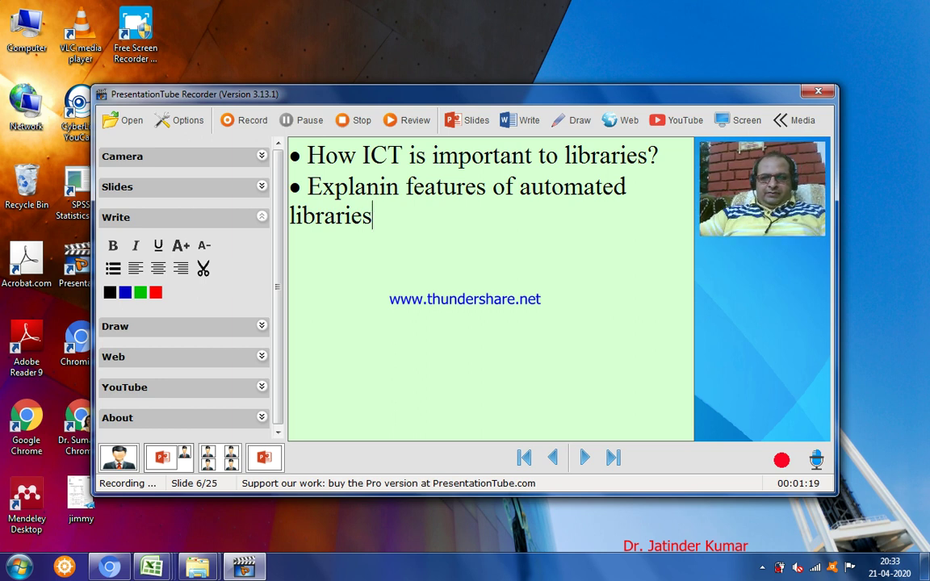
pyautogui.write('.')
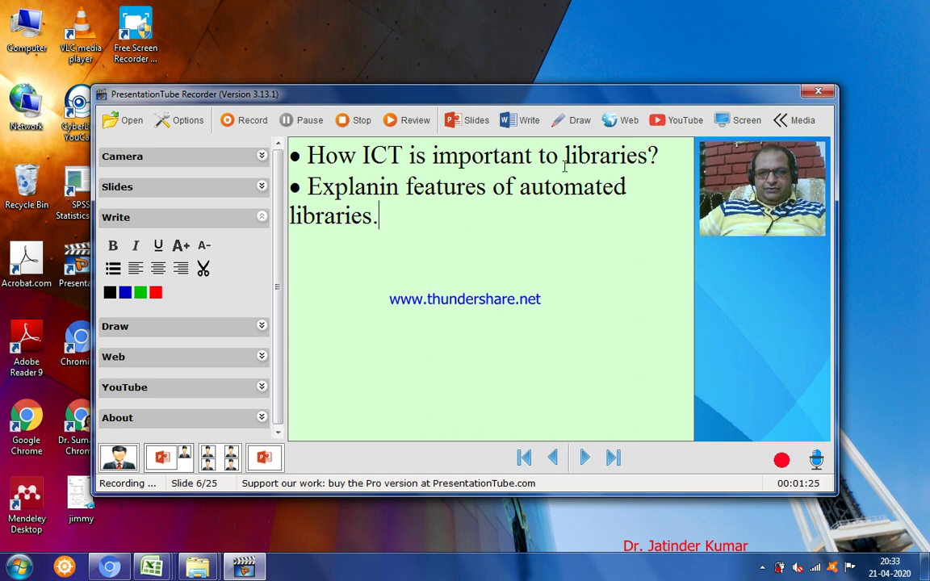
# Switch the recording to a blank Draw page and draw a wide rounded rectangle in its left half.
pyautogui.click(575, 121)
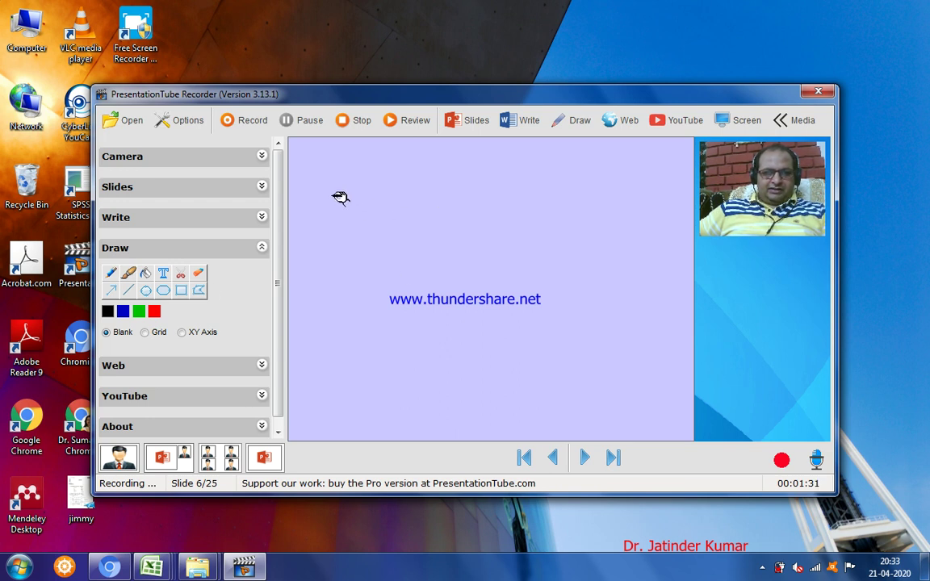
pyautogui.click(163, 290)
pyautogui.moveTo(332, 226)
pyautogui.mouseDown()
pyautogui.moveTo(389, 276)
pyautogui.moveTo(518, 297)
pyautogui.mouseUp()
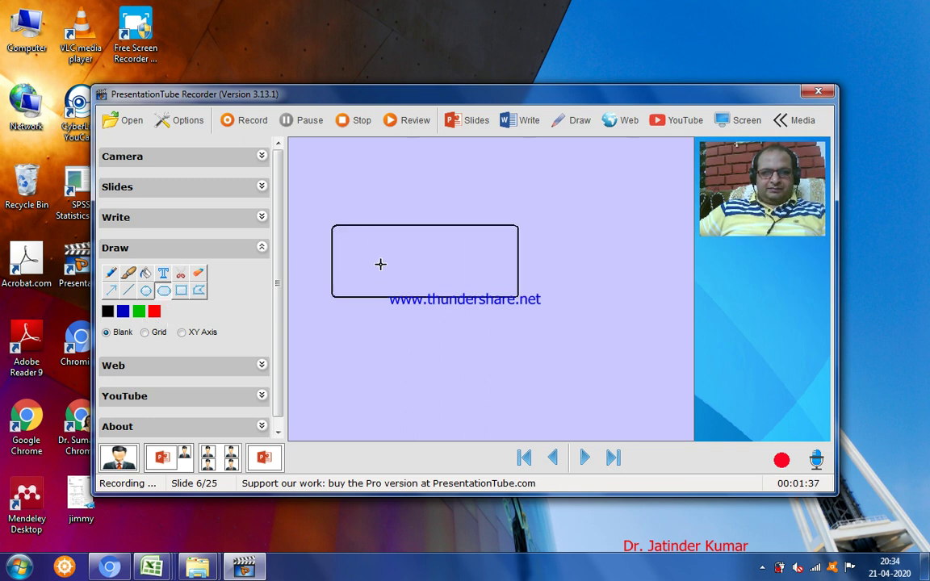
# Place the text "HI everyone!!" inside the rounded rectangle on the Draw page.
pyautogui.click(163, 273)
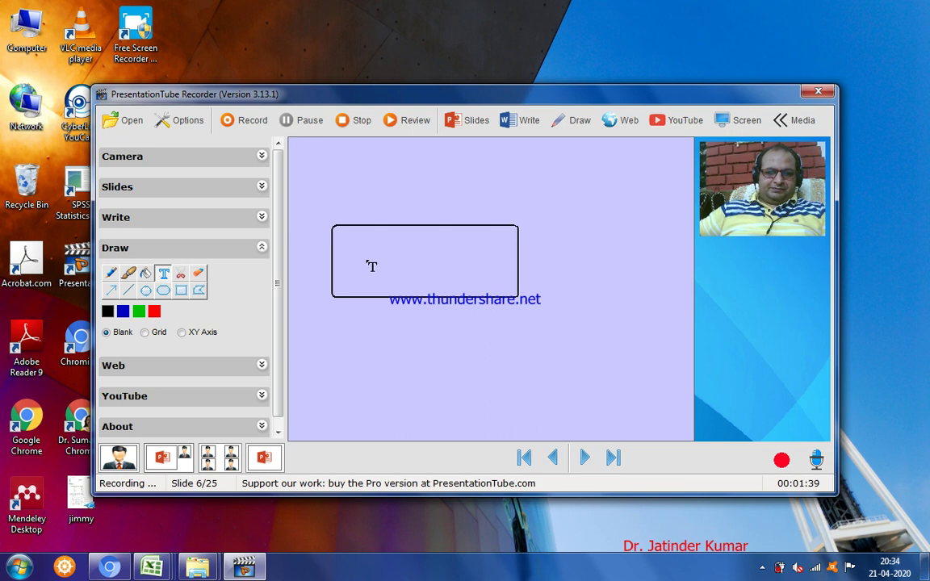
pyautogui.click(362, 267)
pyautogui.write('HI everyone')
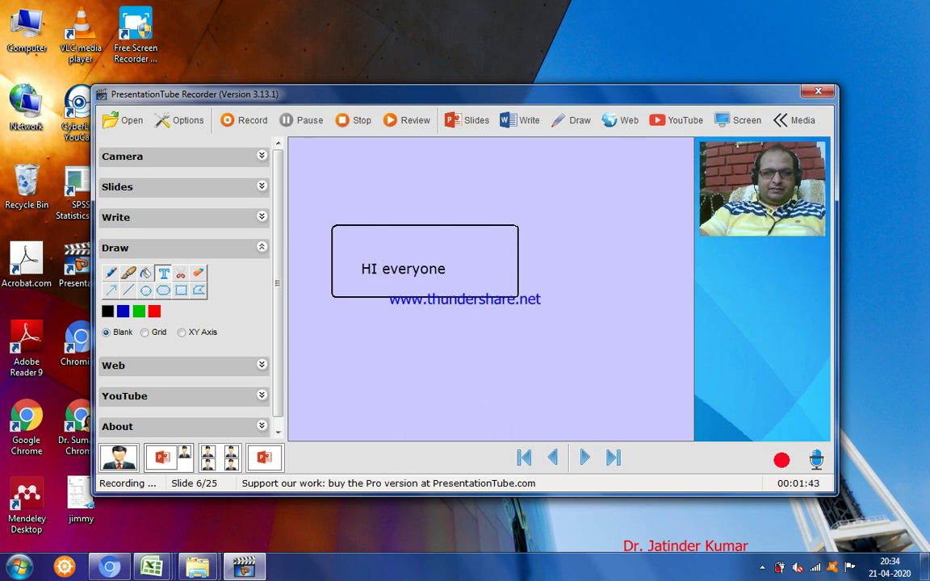
pyautogui.write('!!')
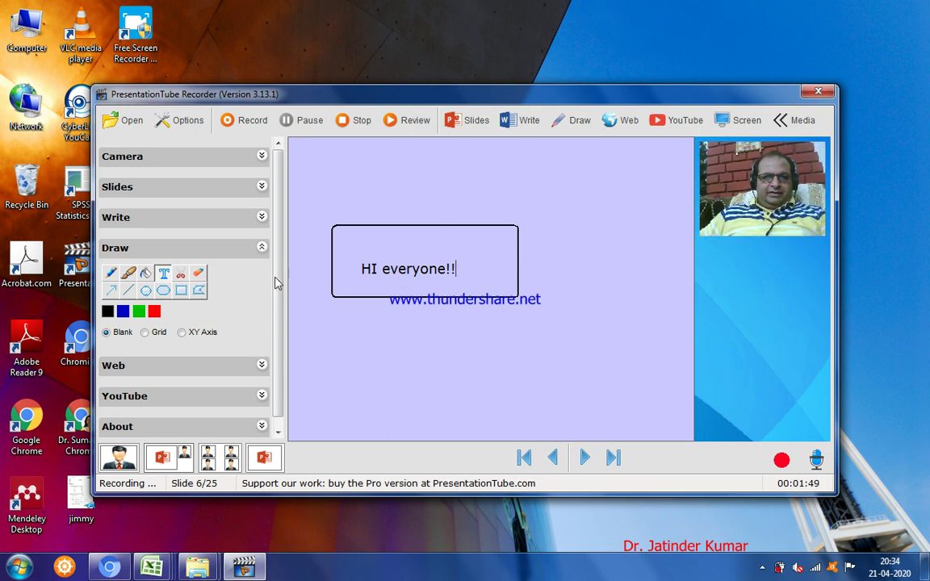
pyautogui.moveTo(276, 281); pyautogui.dragTo(284, 312)
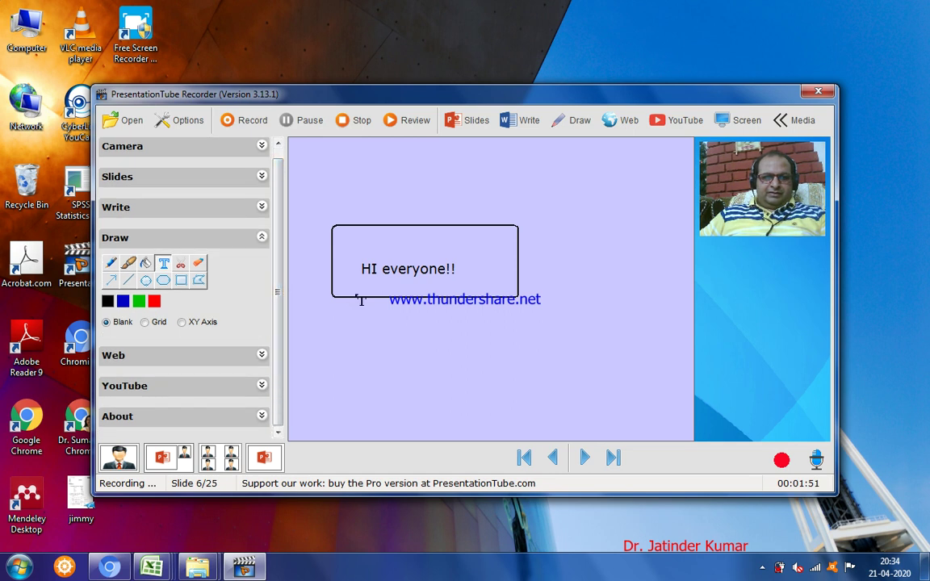
pyautogui.click(398, 350)
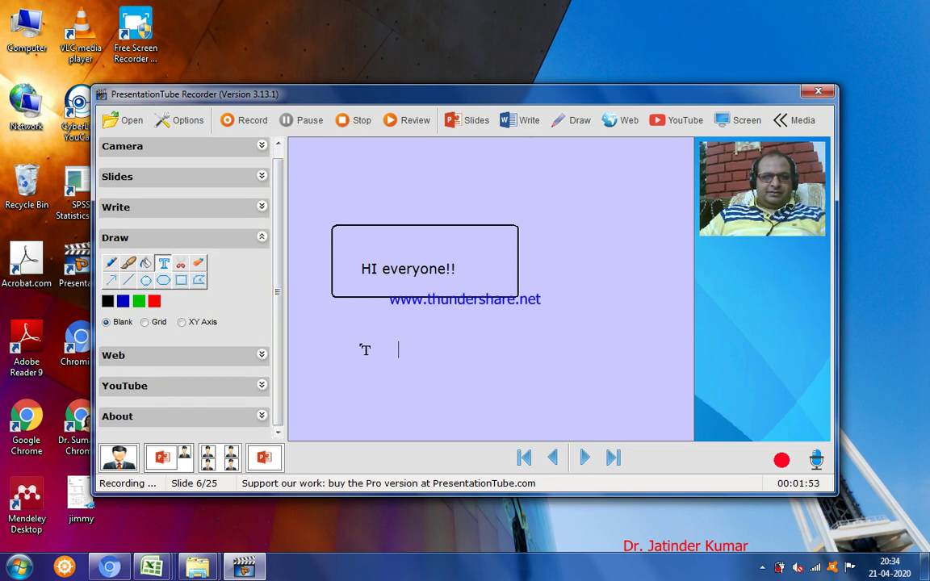
# Reveal the Web tools and enter google.com as the web address.
pyautogui.click(262, 356)
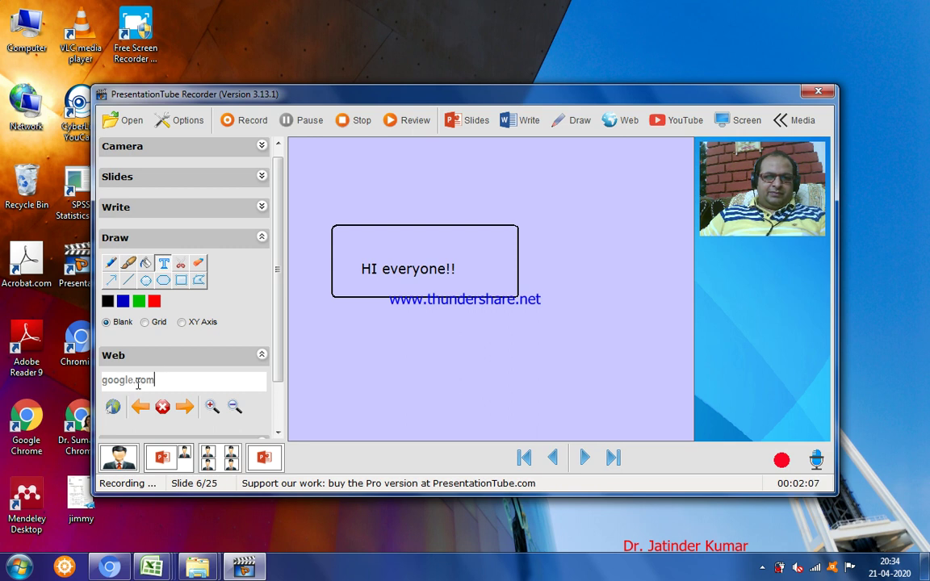
pyautogui.click(161, 382)
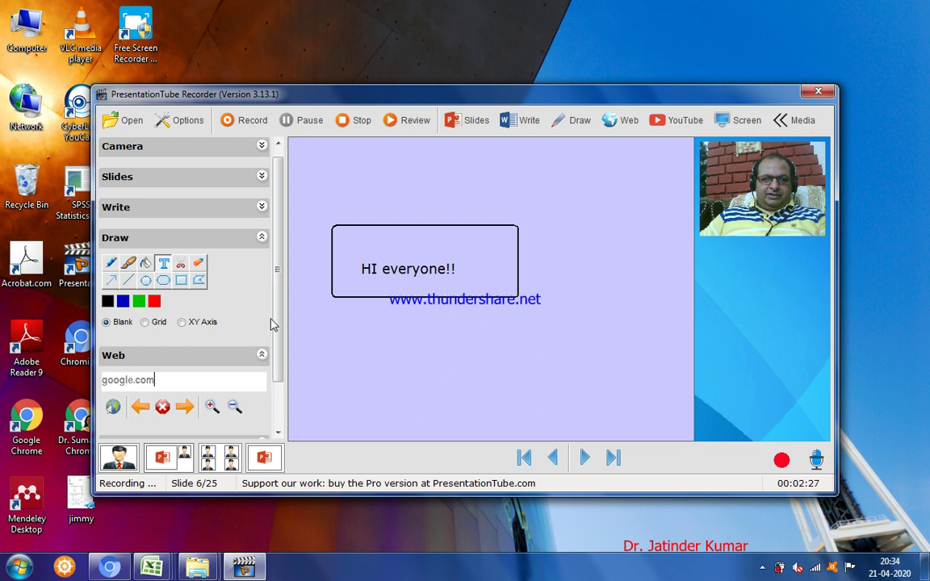
pyautogui.moveTo(278, 320); pyautogui.dragTo(281, 355)
pyautogui.scroll(-1, 281, 355)
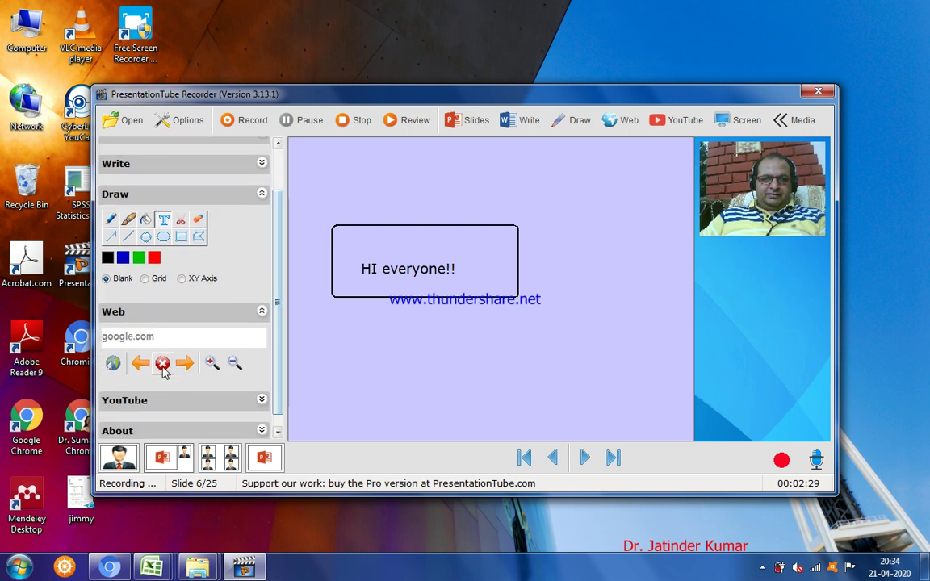
pyautogui.click(119, 336)
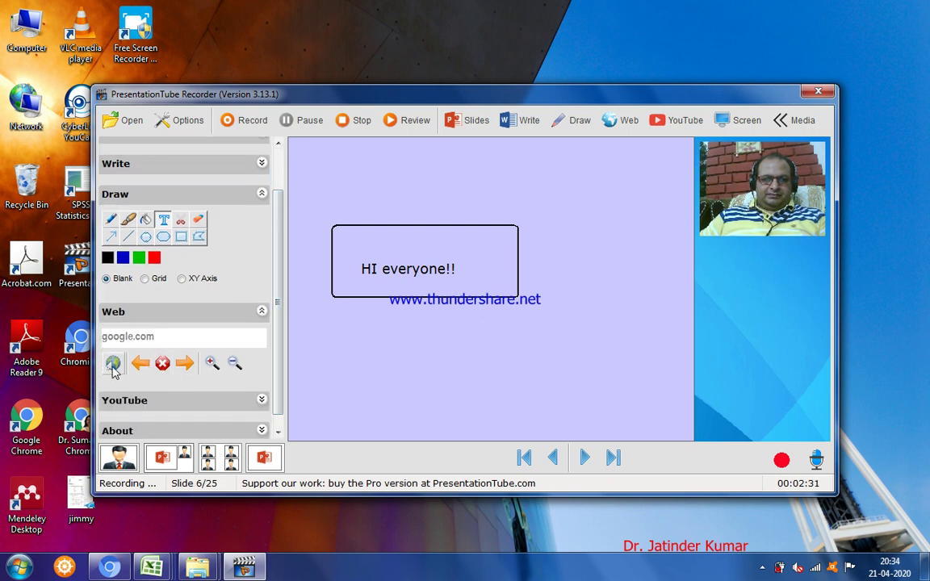
pyautogui.doubleClick(176, 331)
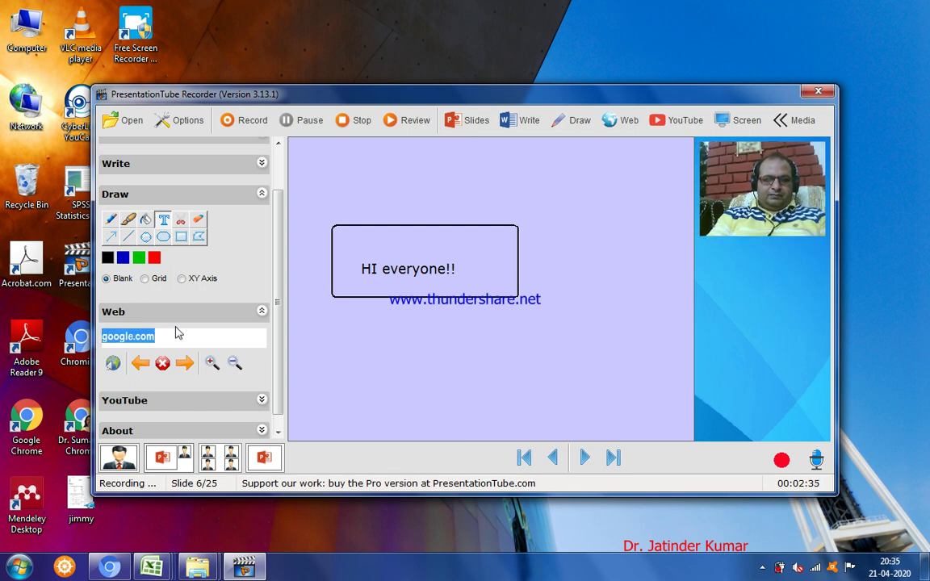
pyautogui.write('google')
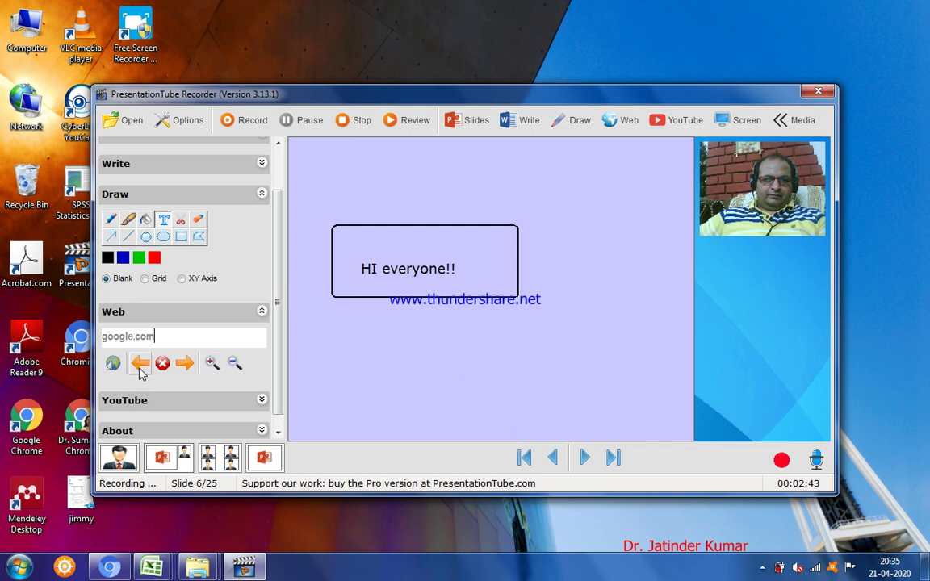
pyautogui.click(411, 292)
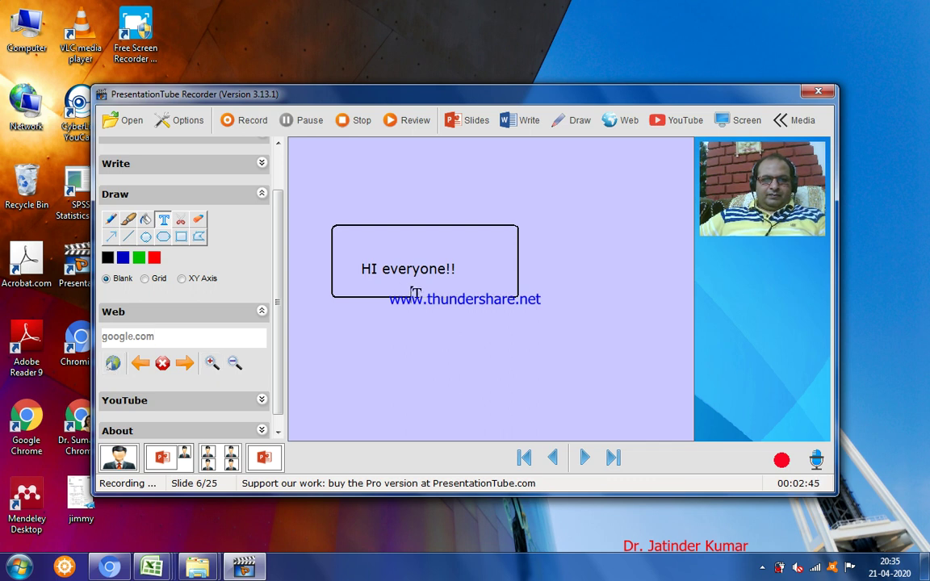
# Reveal the YouTube tools and highlight the sample video address, then review the available media tools.
pyautogui.scroll(-1, 275, 353)
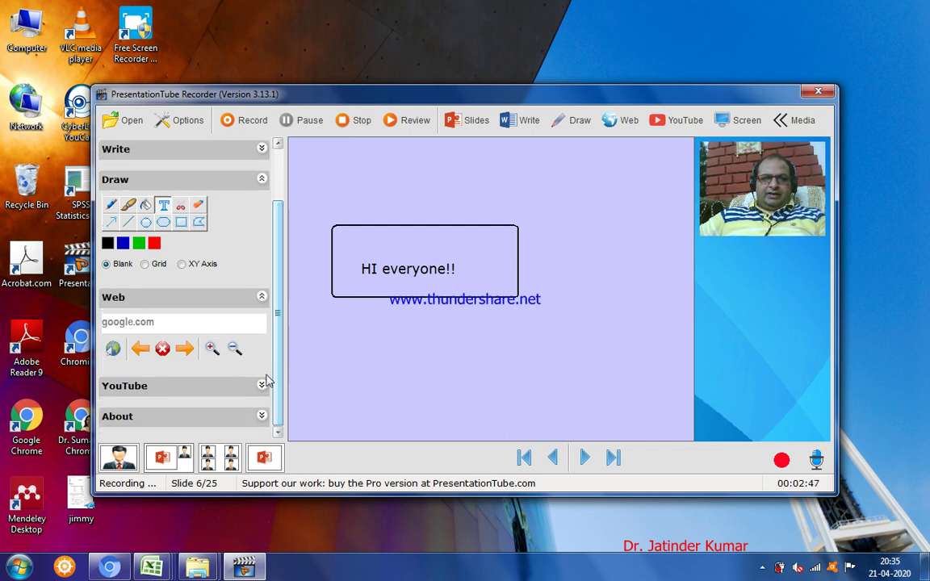
pyautogui.click(262, 386)
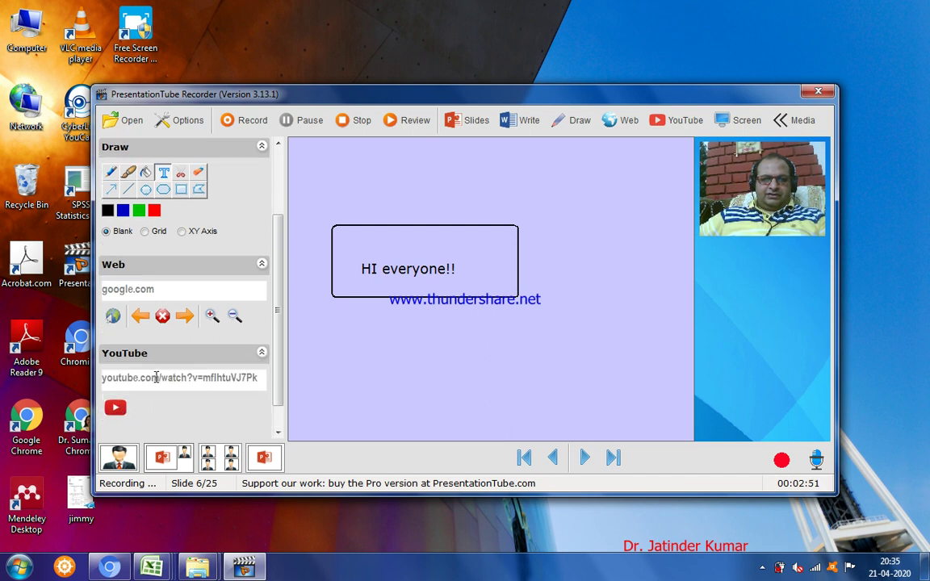
pyautogui.moveTo(258, 377); pyautogui.dragTo(101, 384)
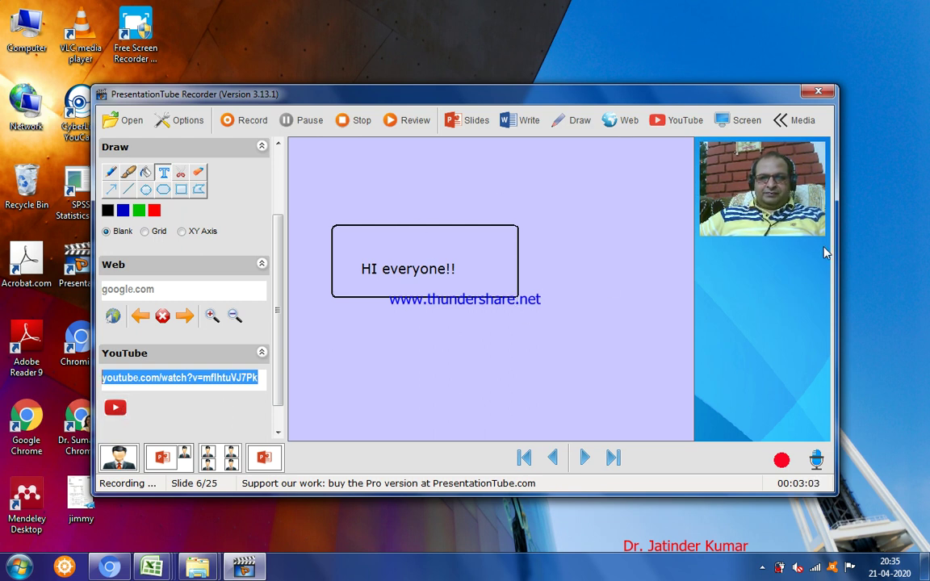
pyautogui.moveTo(280, 339)
pyautogui.mouseDown()
pyautogui.moveTo(280, 355)
pyautogui.moveTo(280, 266)
pyautogui.mouseUp()
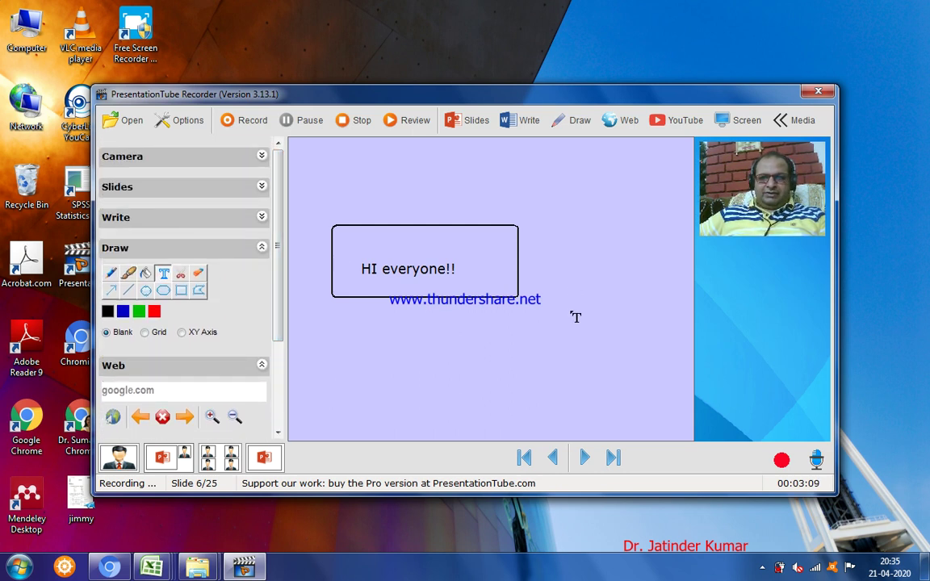
pyautogui.scroll(-3, 275, 259)
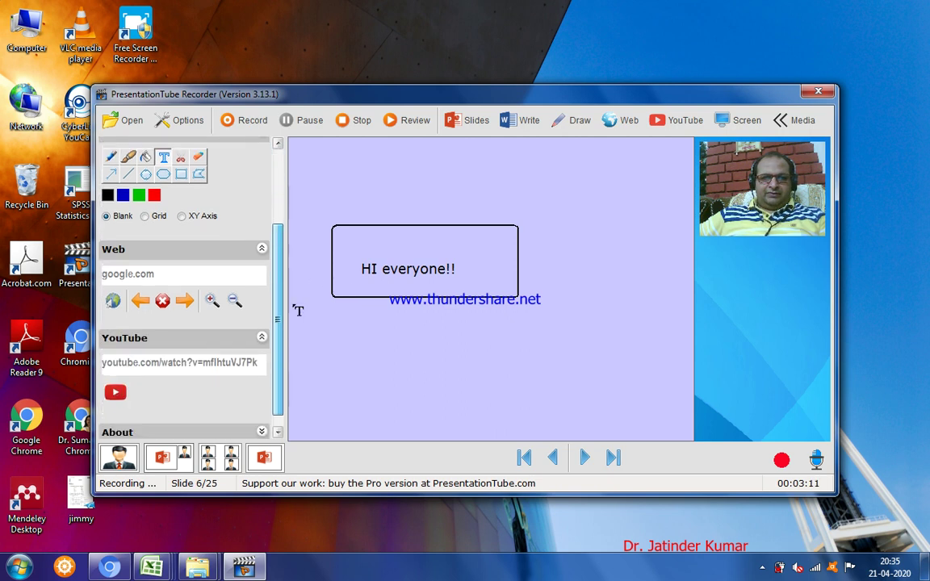
# Switch the recording back to the slides and advance to slide 8, "Computer Technology...cont.".
pyautogui.click(477, 128)
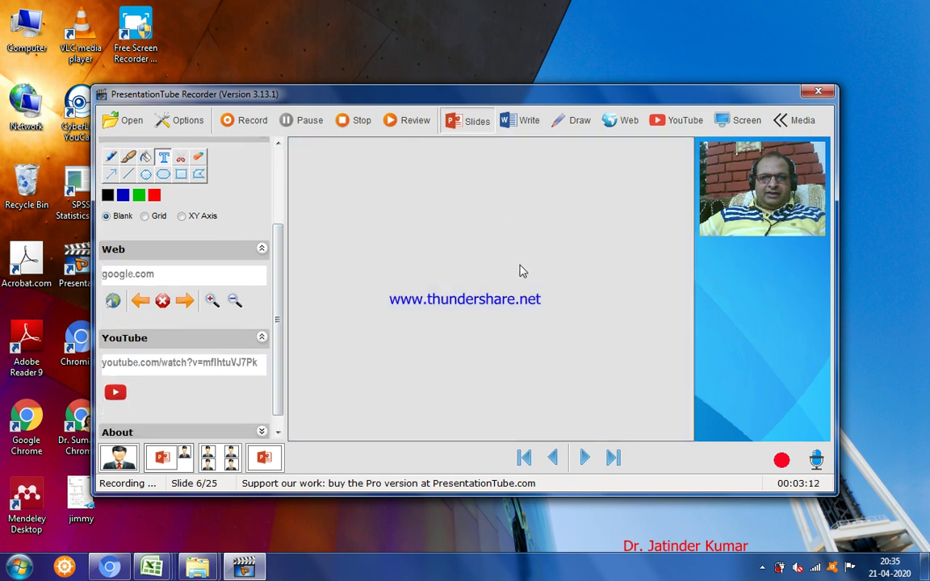
pyautogui.click(584, 463)
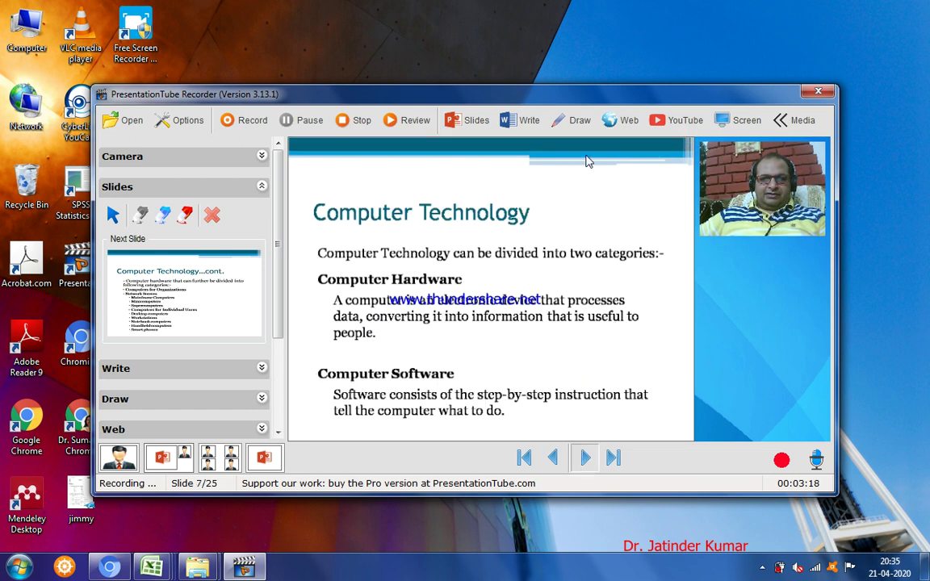
pyautogui.press('Right')
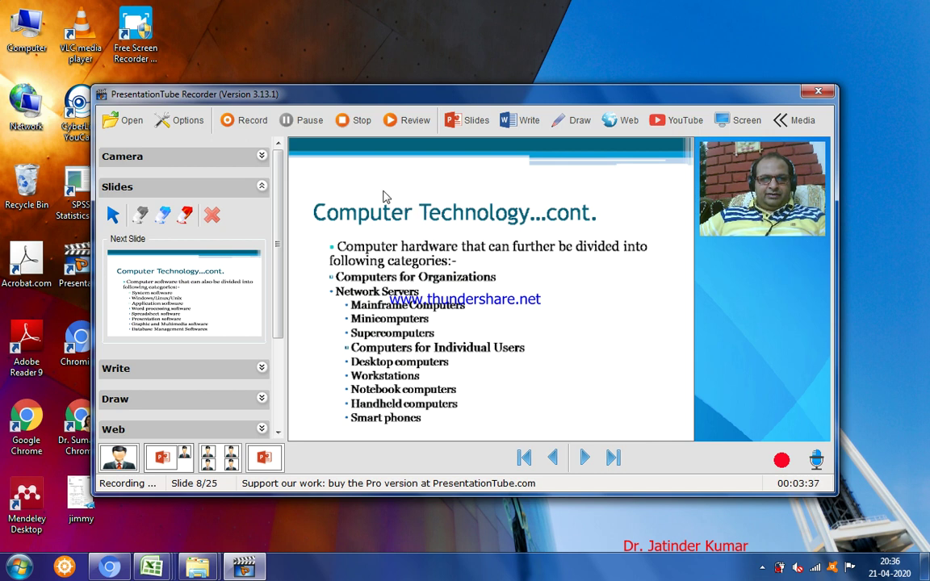
# Stop the recording and save the video presentation as 123 in Advanced Systems Format (*.asf) in the Videos library.
pyautogui.click(355, 123)
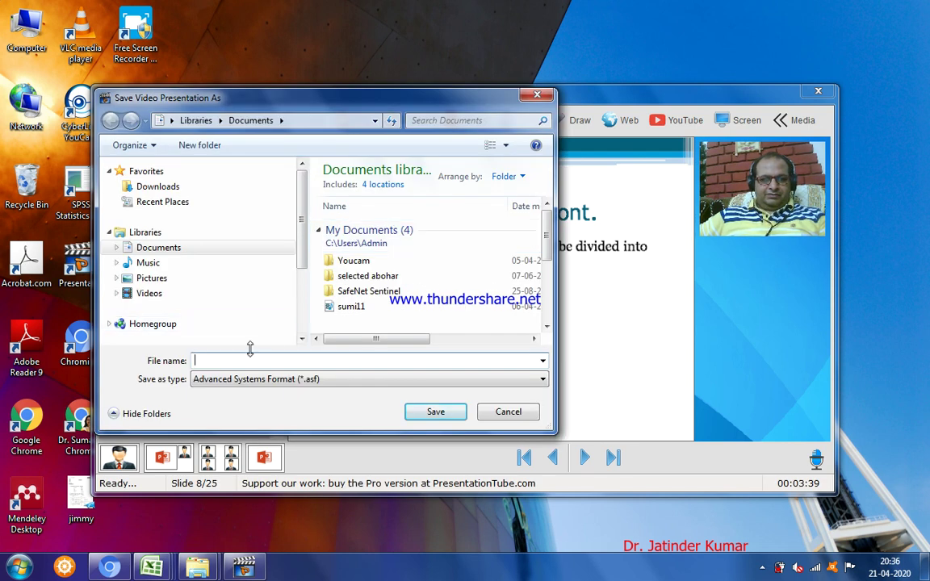
pyautogui.write('23')
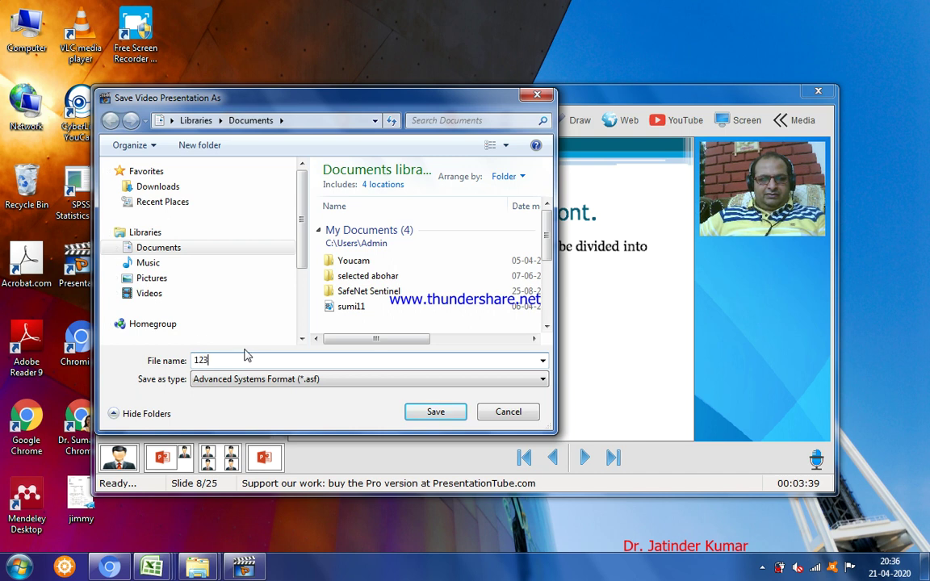
pyautogui.click(149, 293)
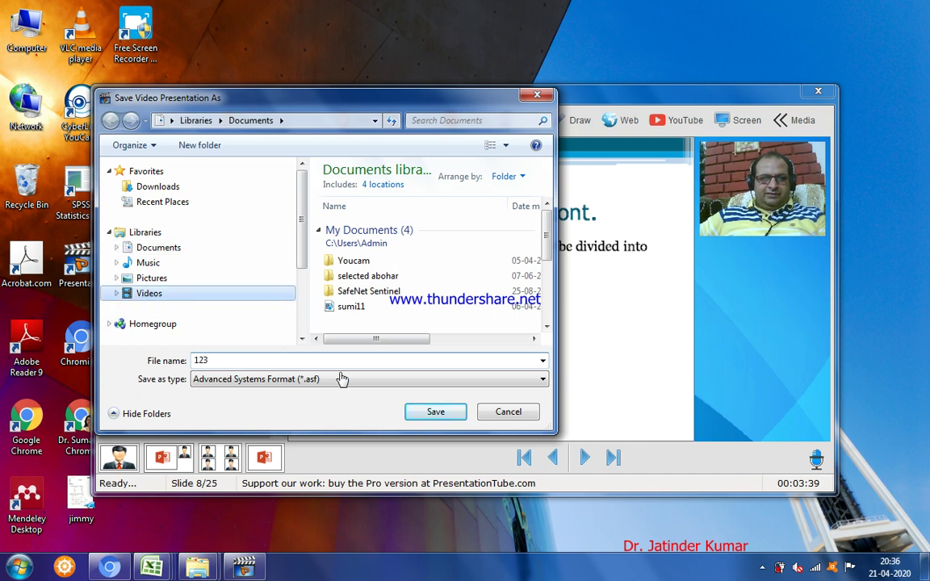
pyautogui.click(431, 416)
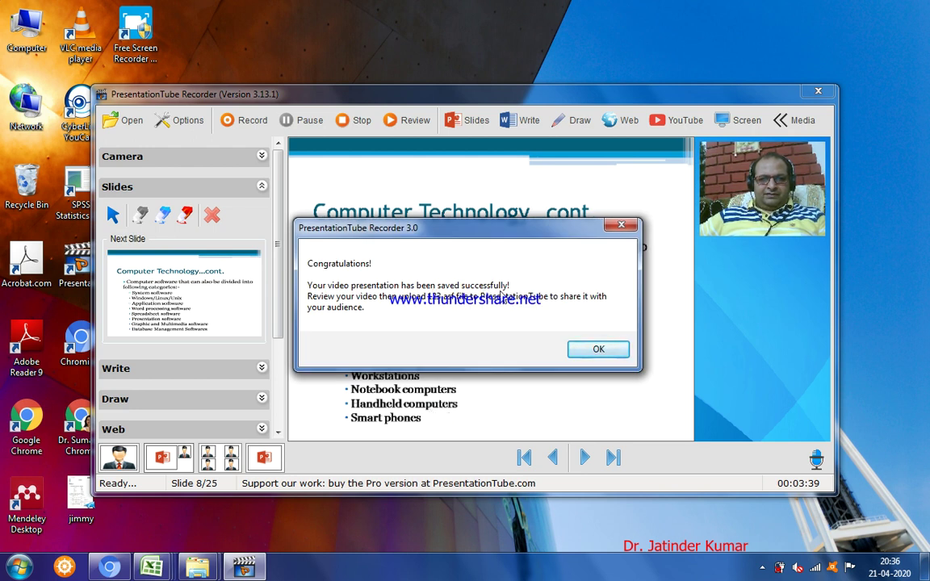
pyautogui.click(596, 348)
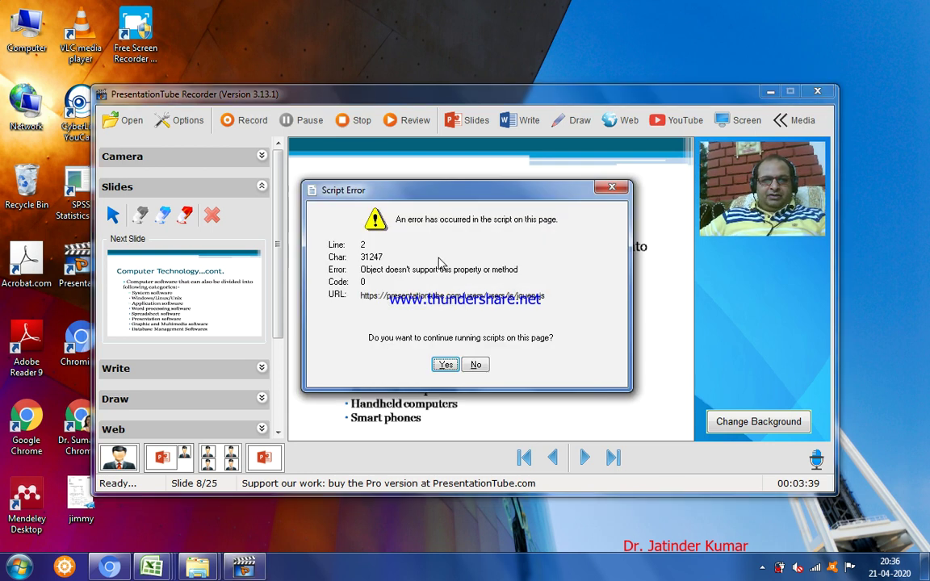
# Let the page scripts continue running to dismiss the script error dialogs.
pyautogui.click(445, 364)
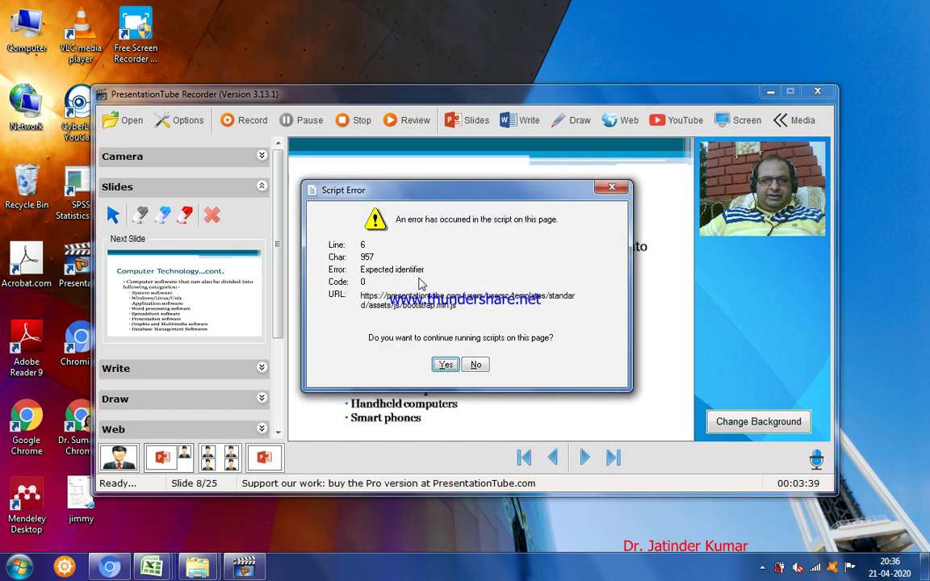
pyautogui.click(444, 364)
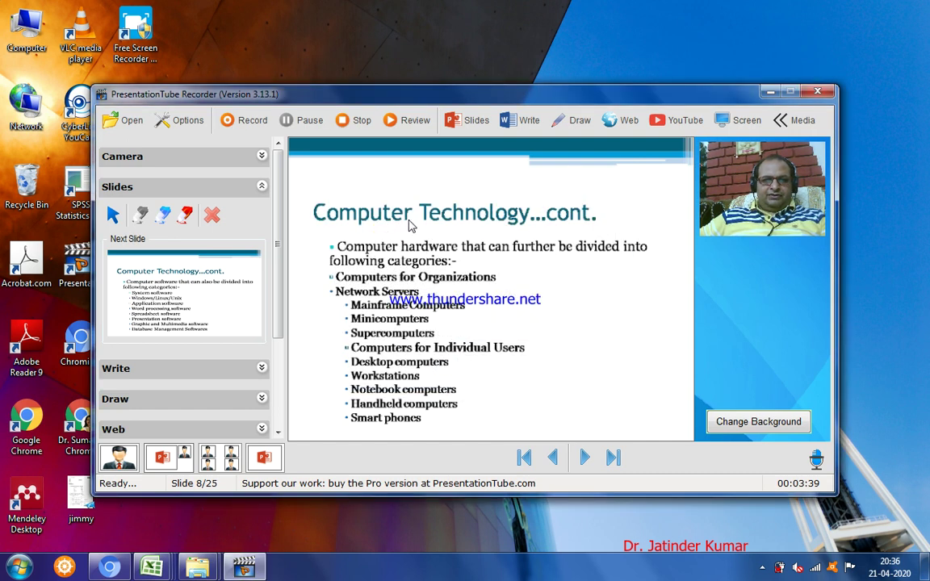
pyautogui.click(444, 364)
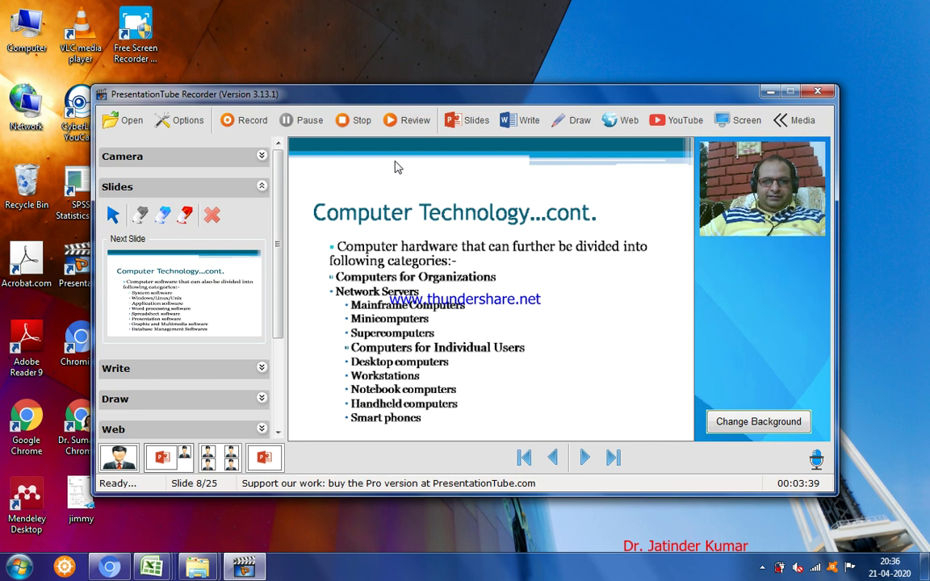
# Review the saved video presentation with the sound muted, continue past the script errors, and close the review window.
pyautogui.click(410, 121)
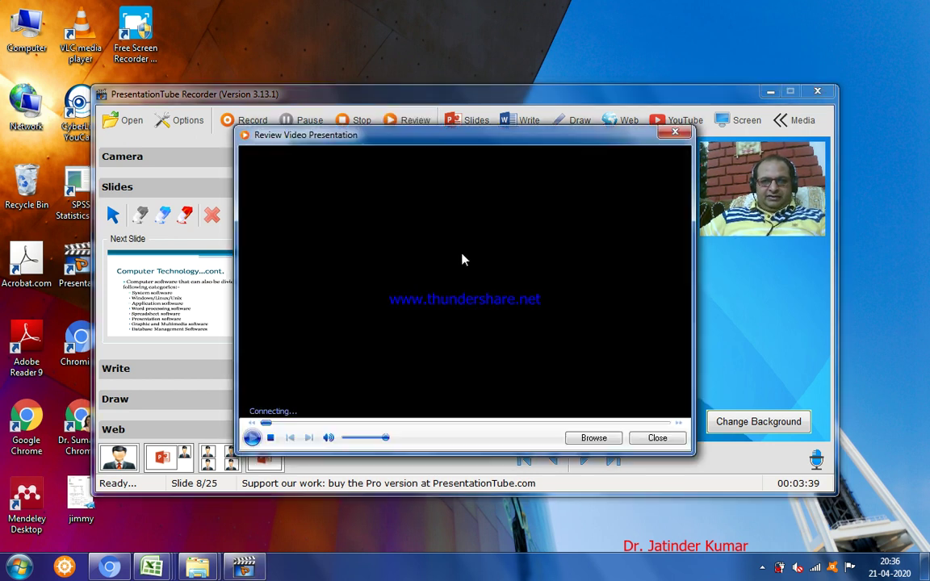
pyautogui.click(328, 438)
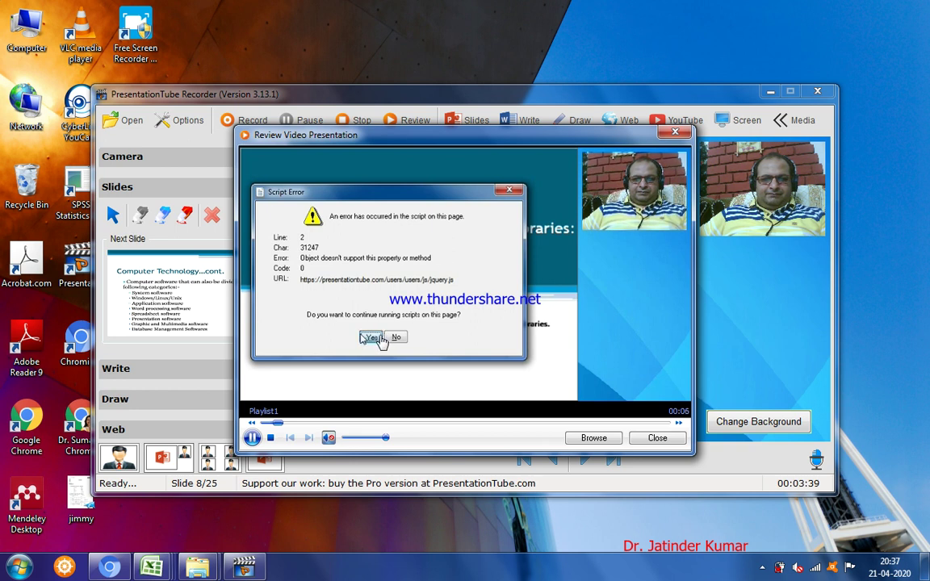
pyautogui.click(374, 335)
pyautogui.click(372, 334)
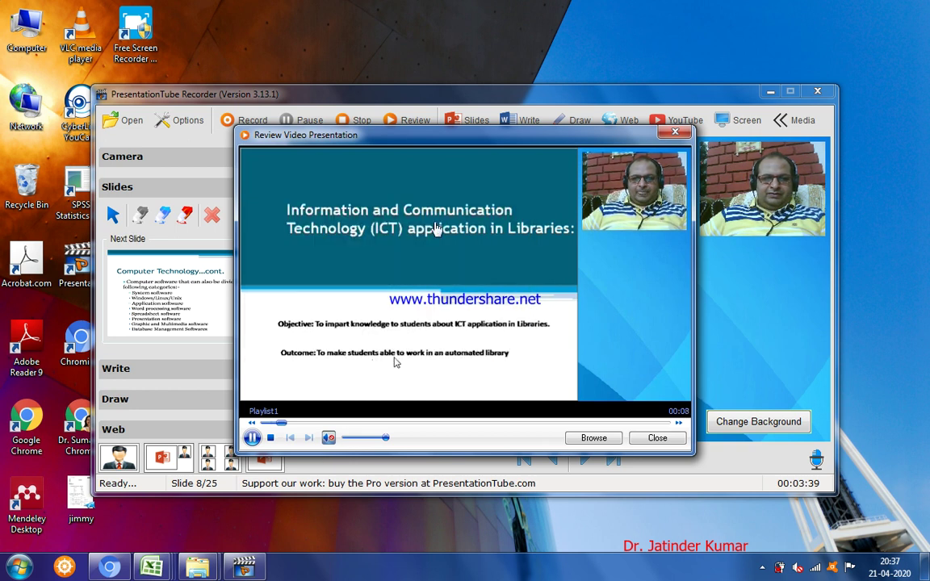
pyautogui.click(370, 335)
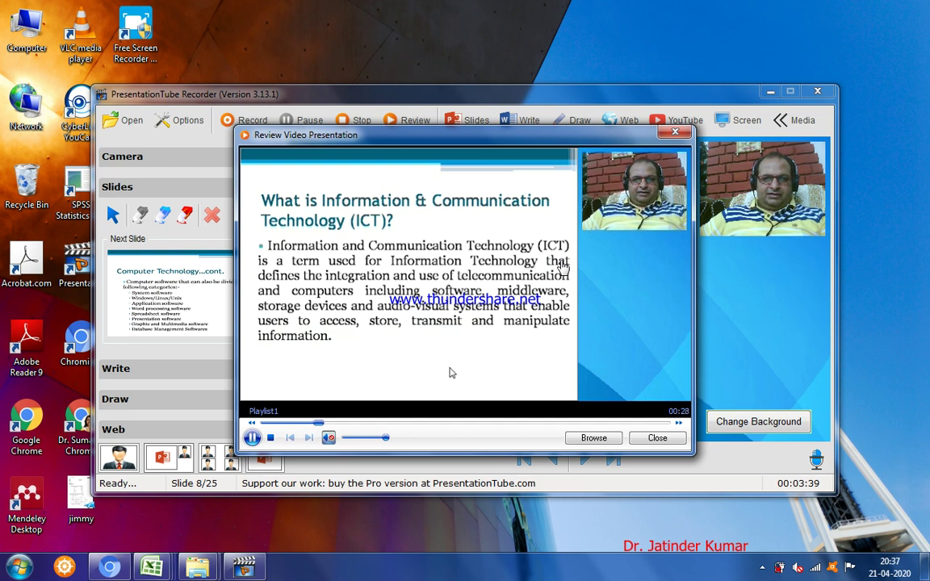
pyautogui.click(674, 136)
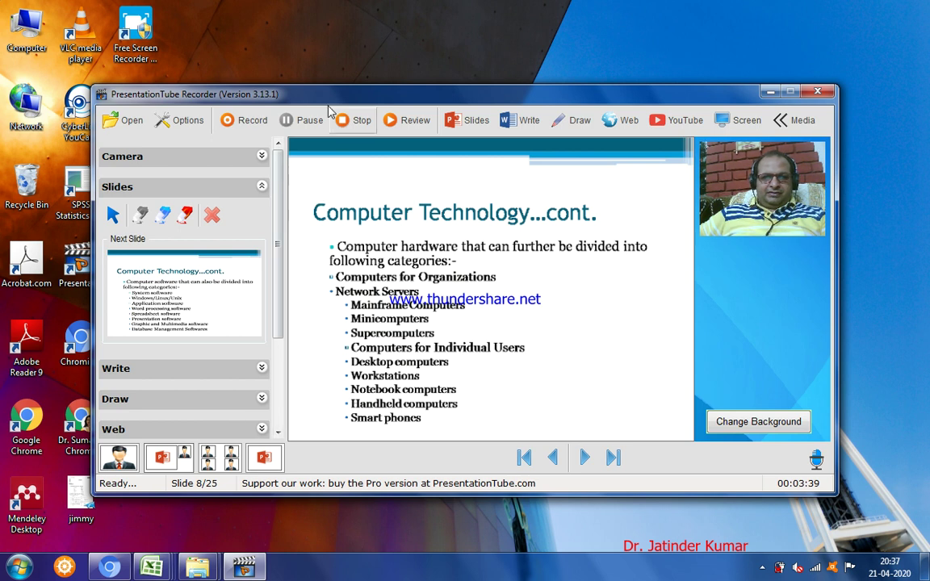
pyautogui.moveTo(319, 102); pyautogui.dragTo(364, 105)
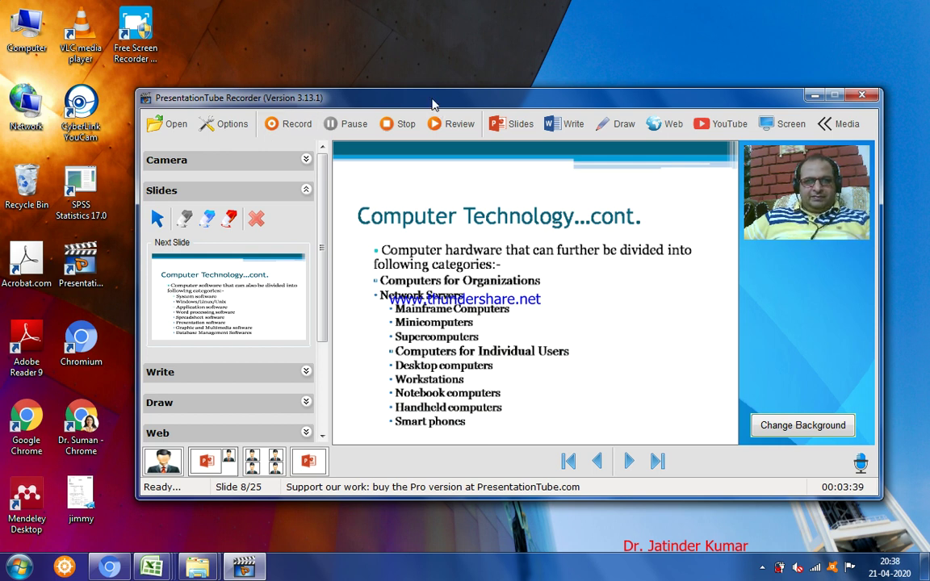
pyautogui.moveTo(435, 104); pyautogui.dragTo(418, 95)
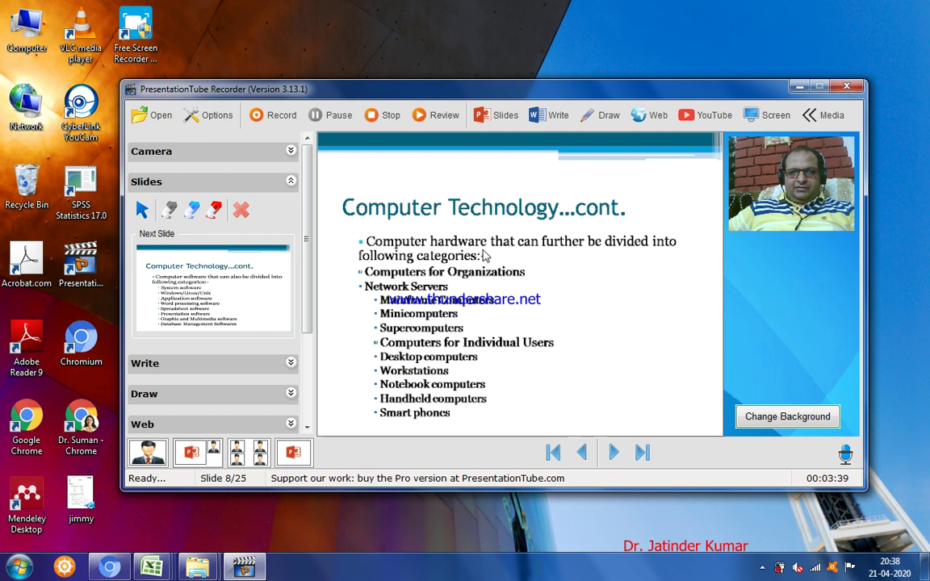